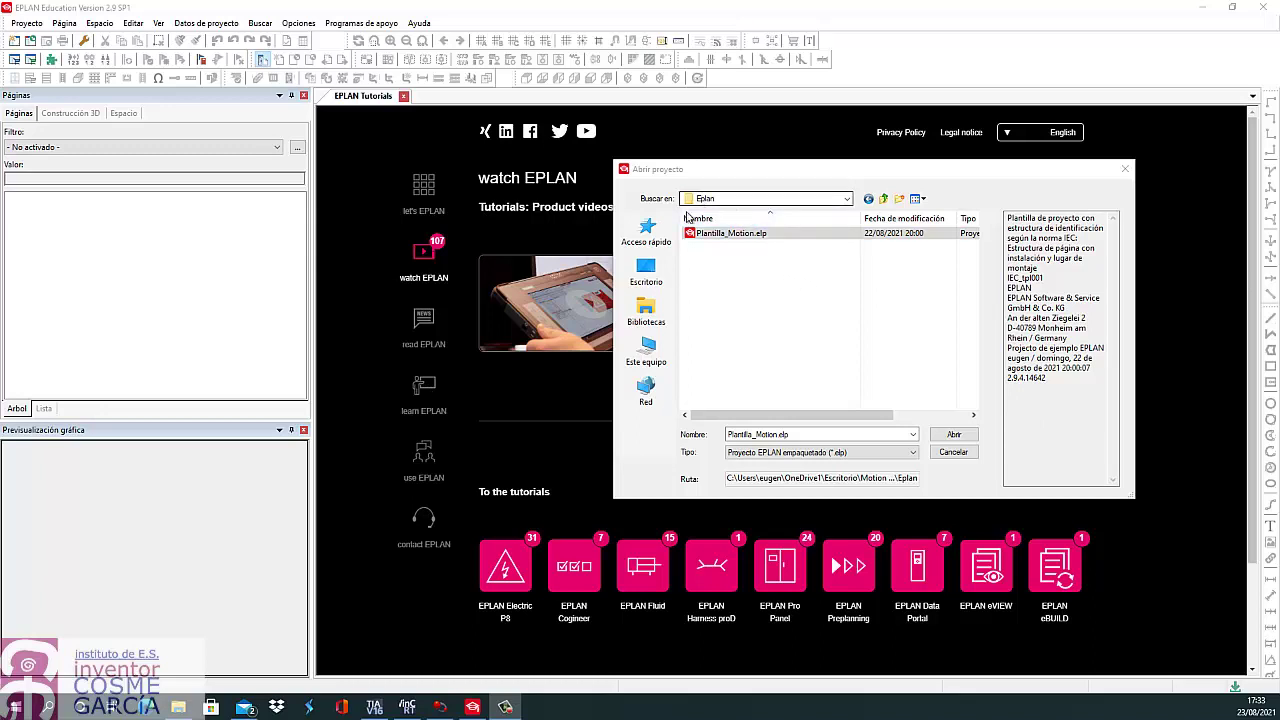
# - Unpack the packed project Plantilla_Motion.elp and open the resulting Plantilla_Motion.elk project
pyautogui.click(727, 250)
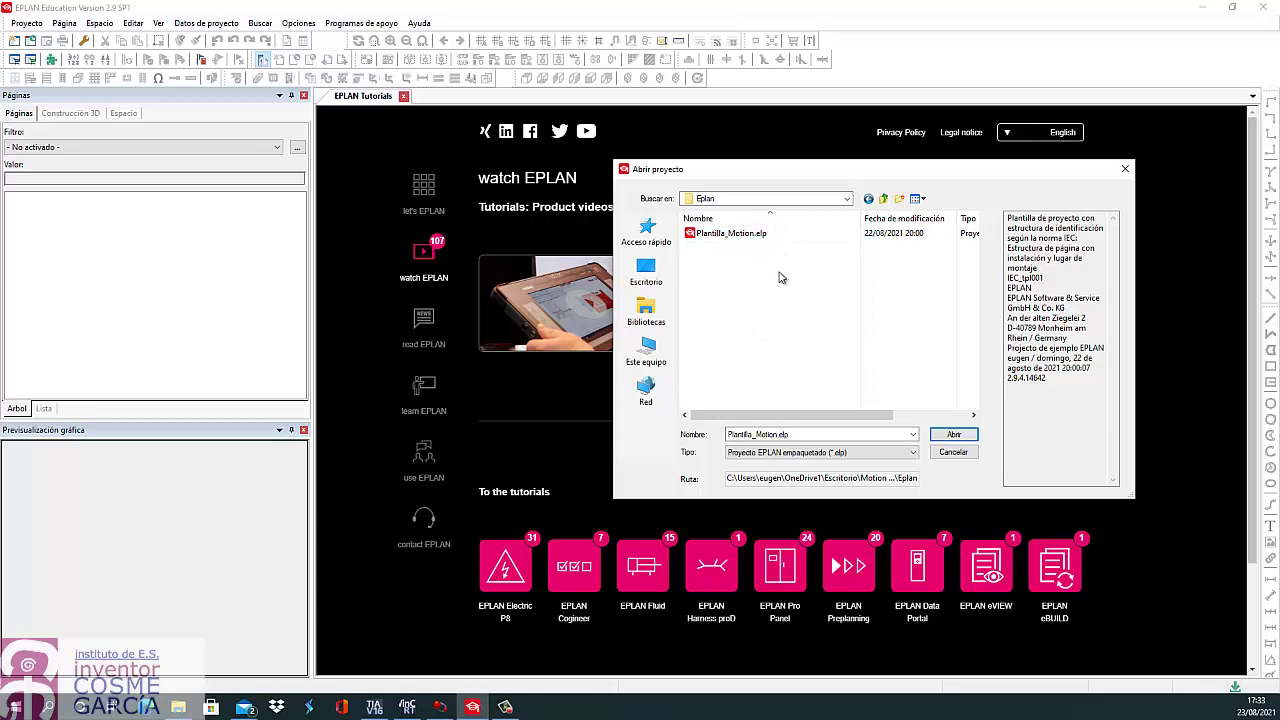
pyautogui.click(746, 236)
pyautogui.click(955, 436)
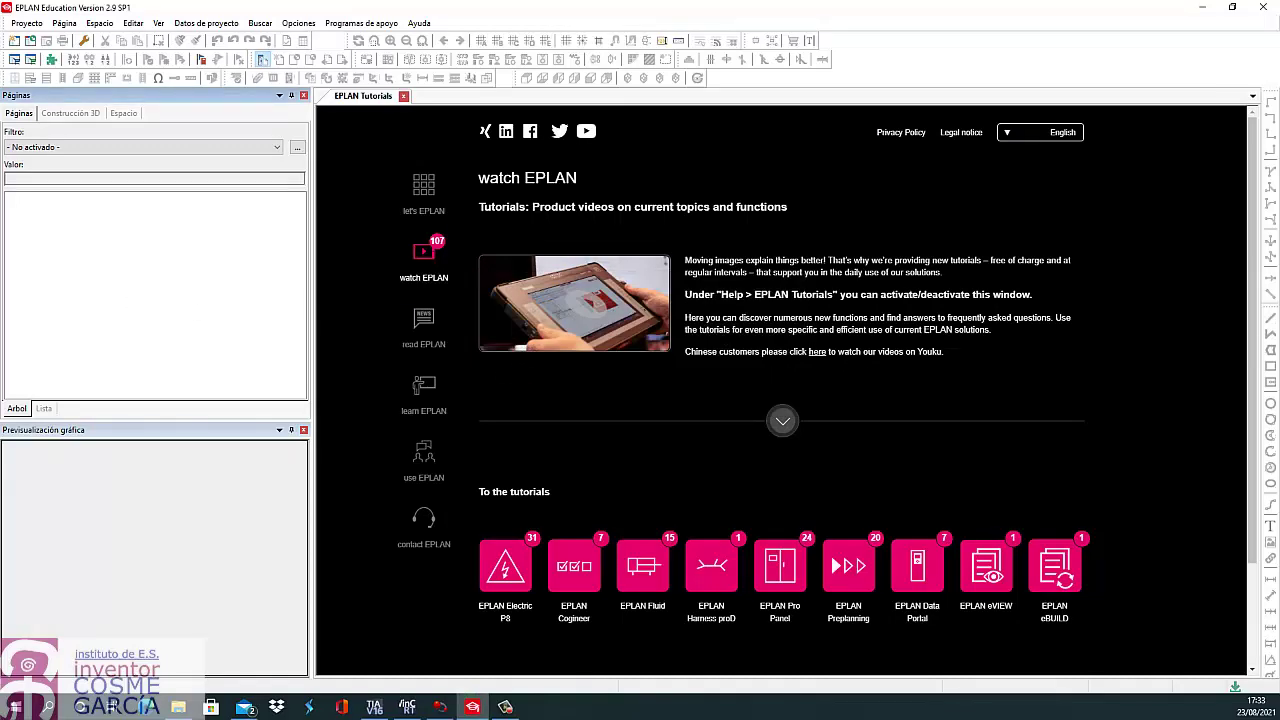
pyautogui.hotkey('ctrl', 'o')
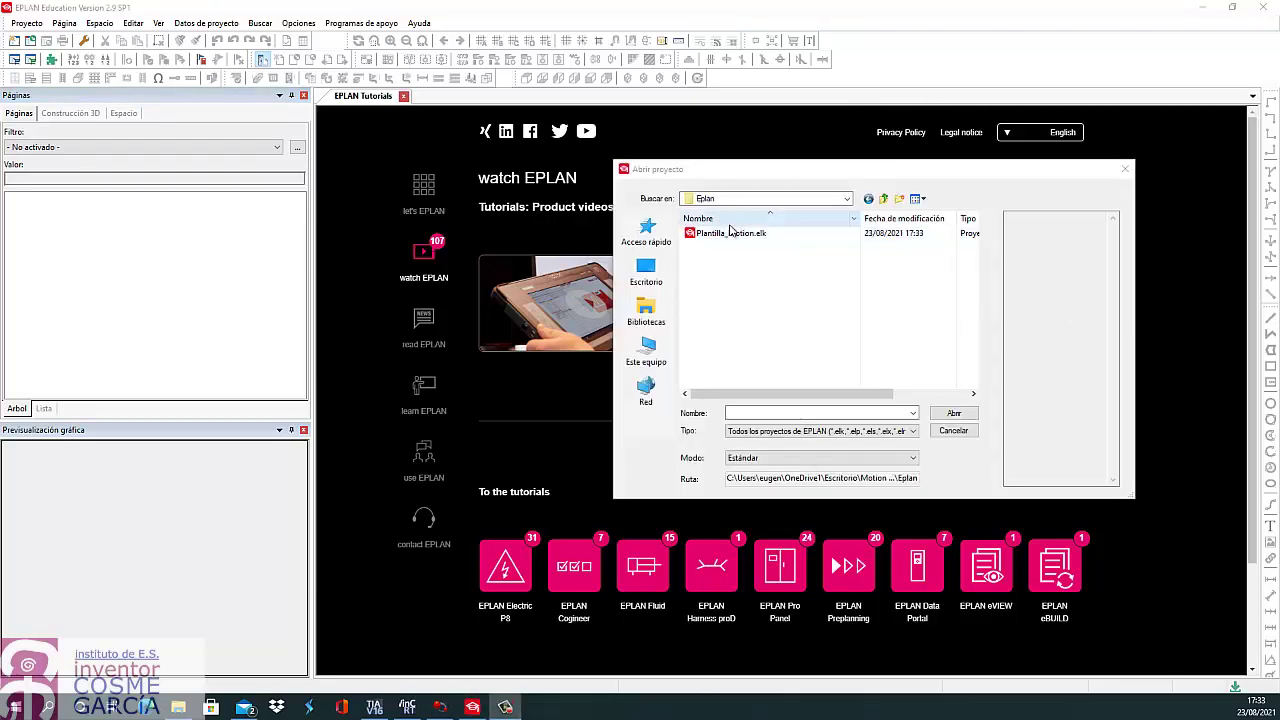
pyautogui.doubleClick(730, 234)
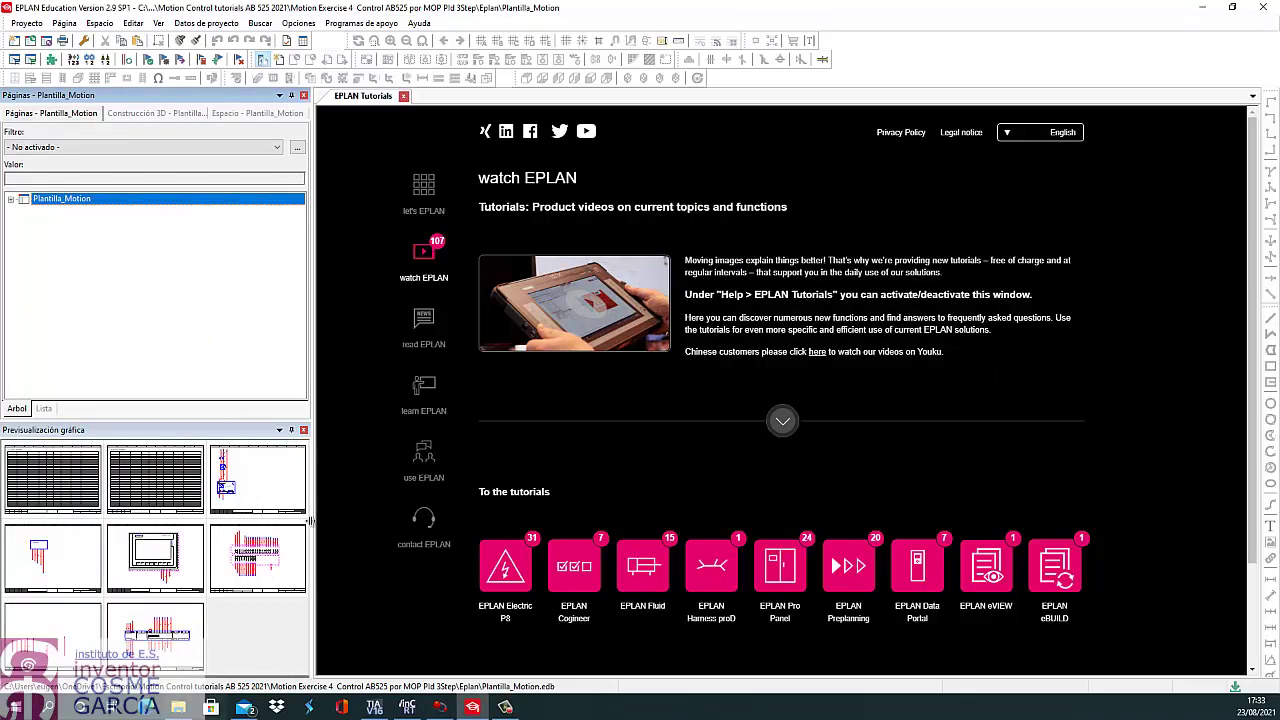
# - Open the Variador page and examine the PowerFlex drive's digital input and analog terminal wiring
pyautogui.doubleClick(195, 630)
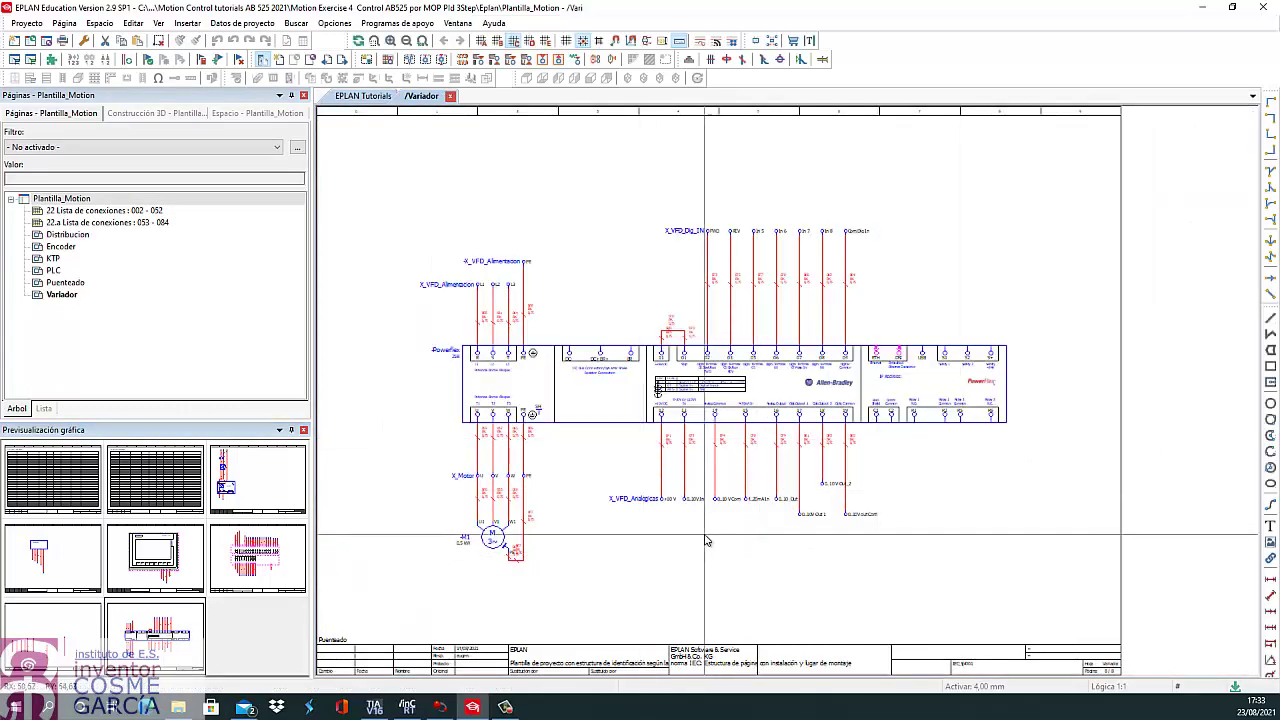
pyautogui.scroll(1, 760, 508)
pyautogui.scroll(2, 770, 520)
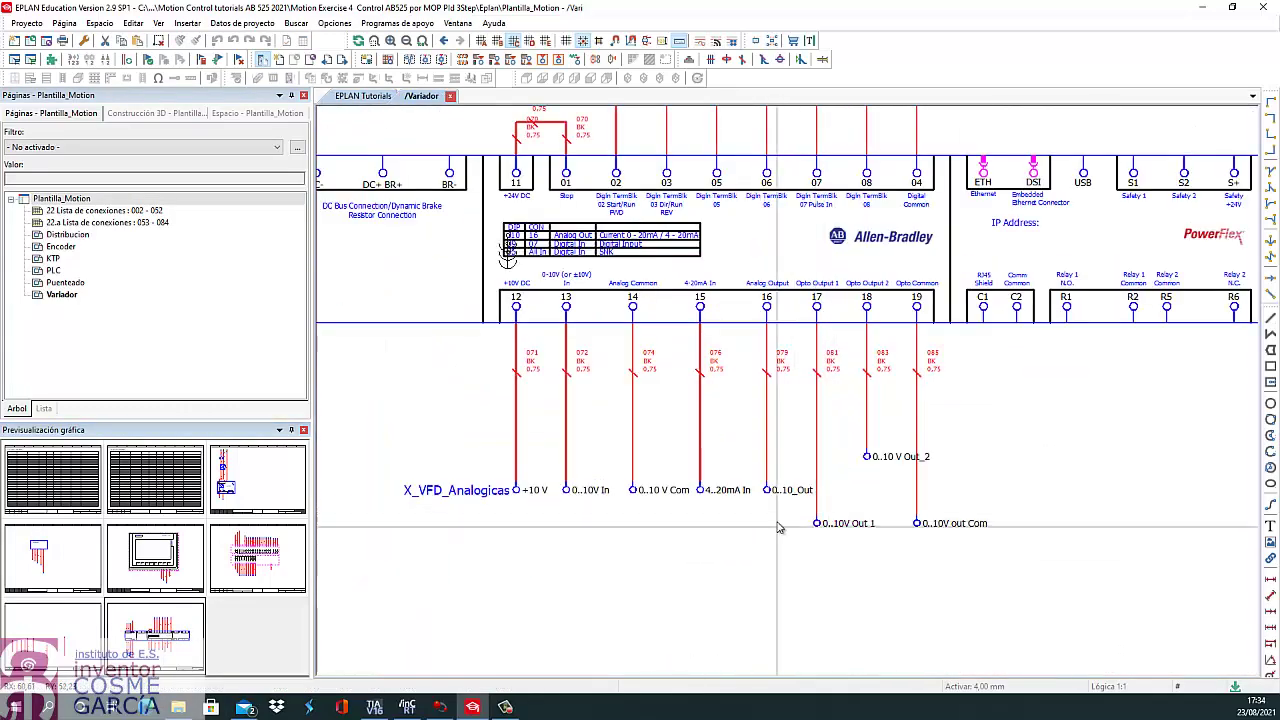
pyautogui.scroll(4, 871, 562)
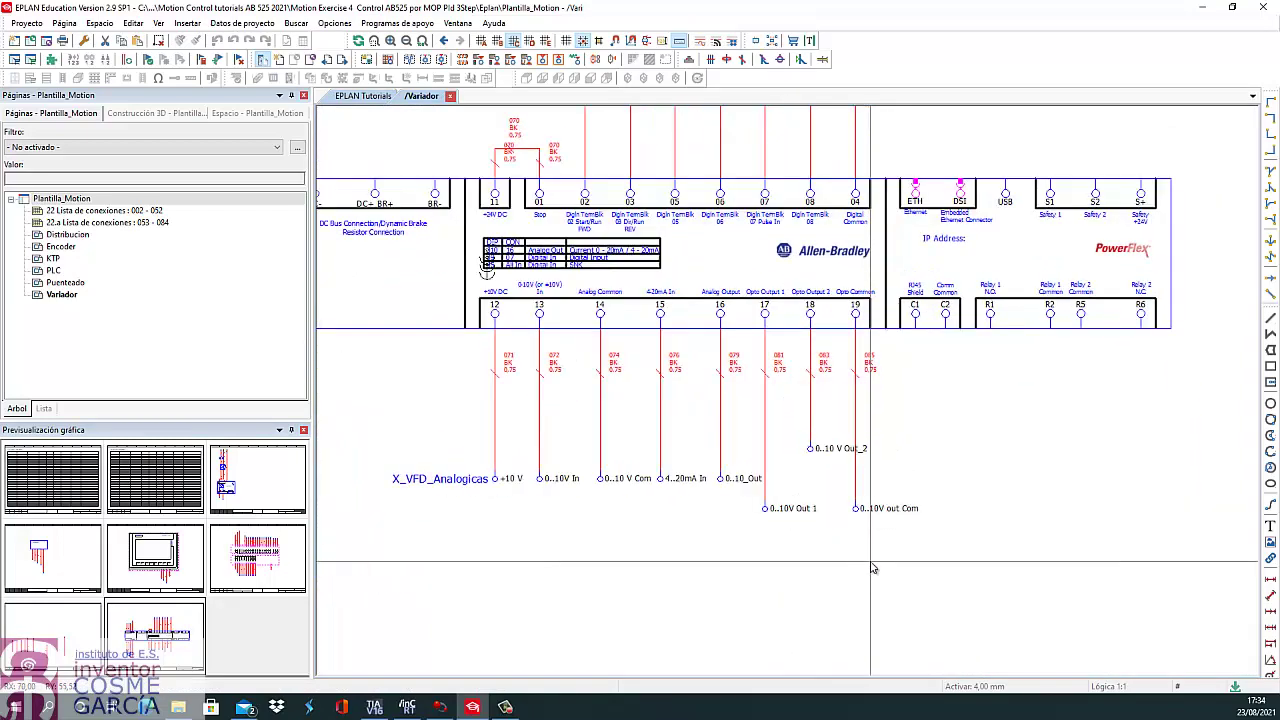
pyautogui.moveTo(1027, 535); pyautogui.dragTo(1055, 680)
pyautogui.scroll(-3, 694, 440)
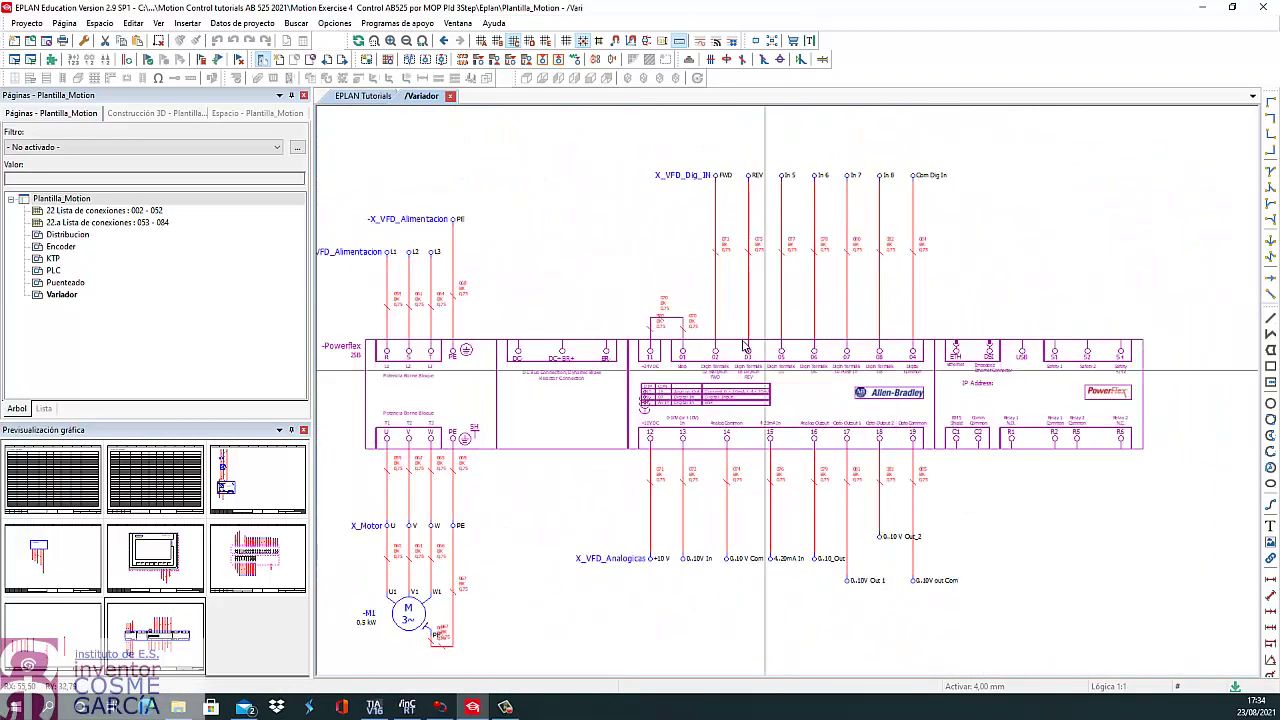
pyautogui.scroll(2, 694, 440)
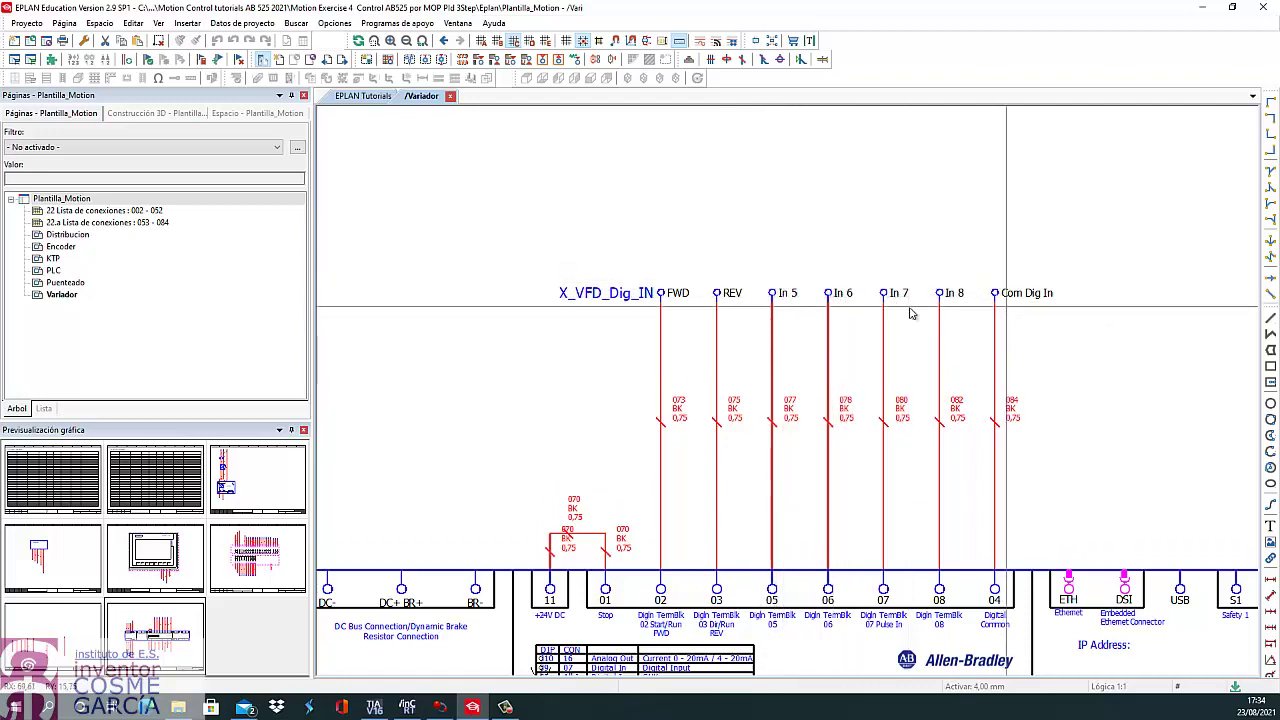
pyautogui.rightClick(738, 451)
pyautogui.click(765, 317)
pyautogui.scroll(-5, 780, 318)
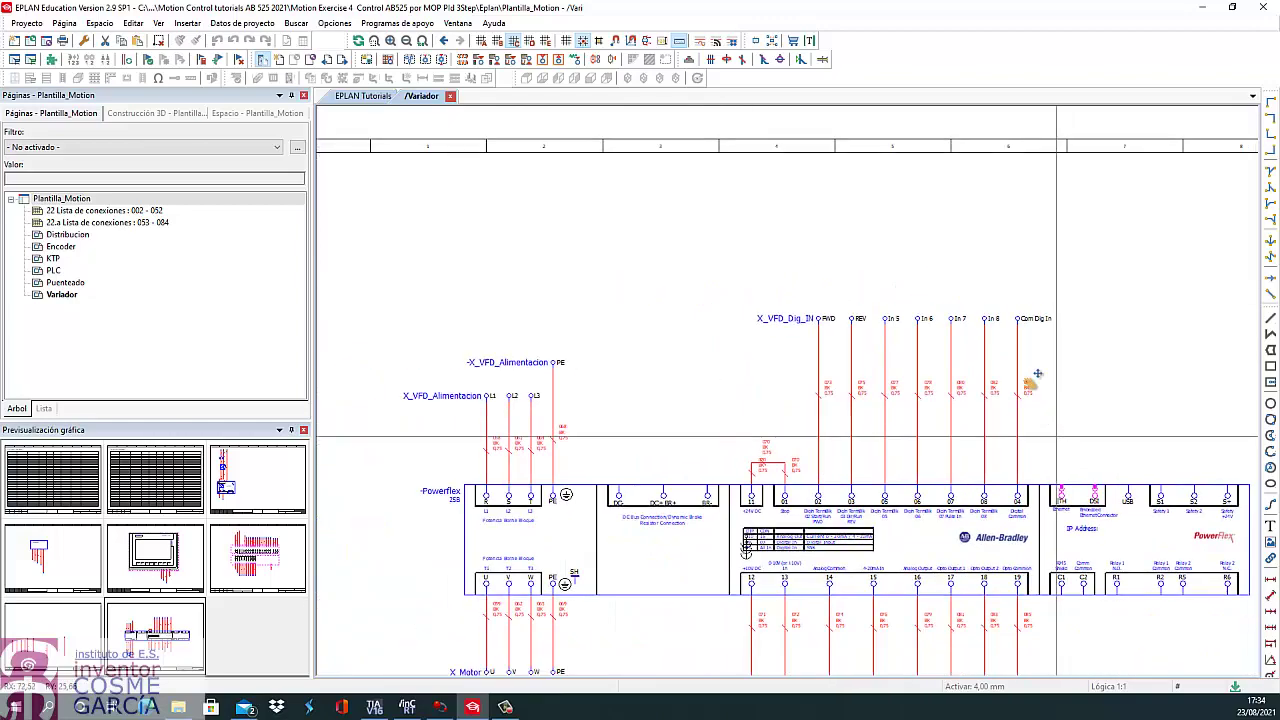
pyautogui.scroll(4, 855, 437)
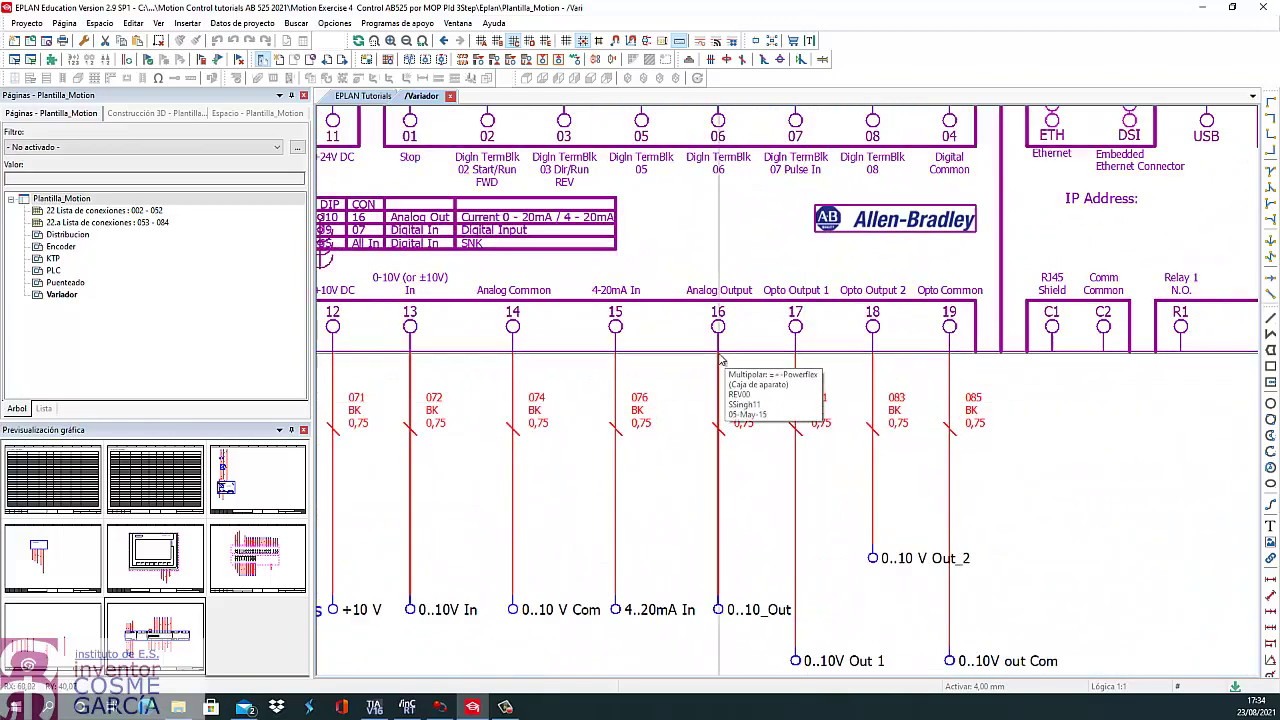
pyautogui.moveTo(747, 461); pyautogui.dragTo(758, 536)
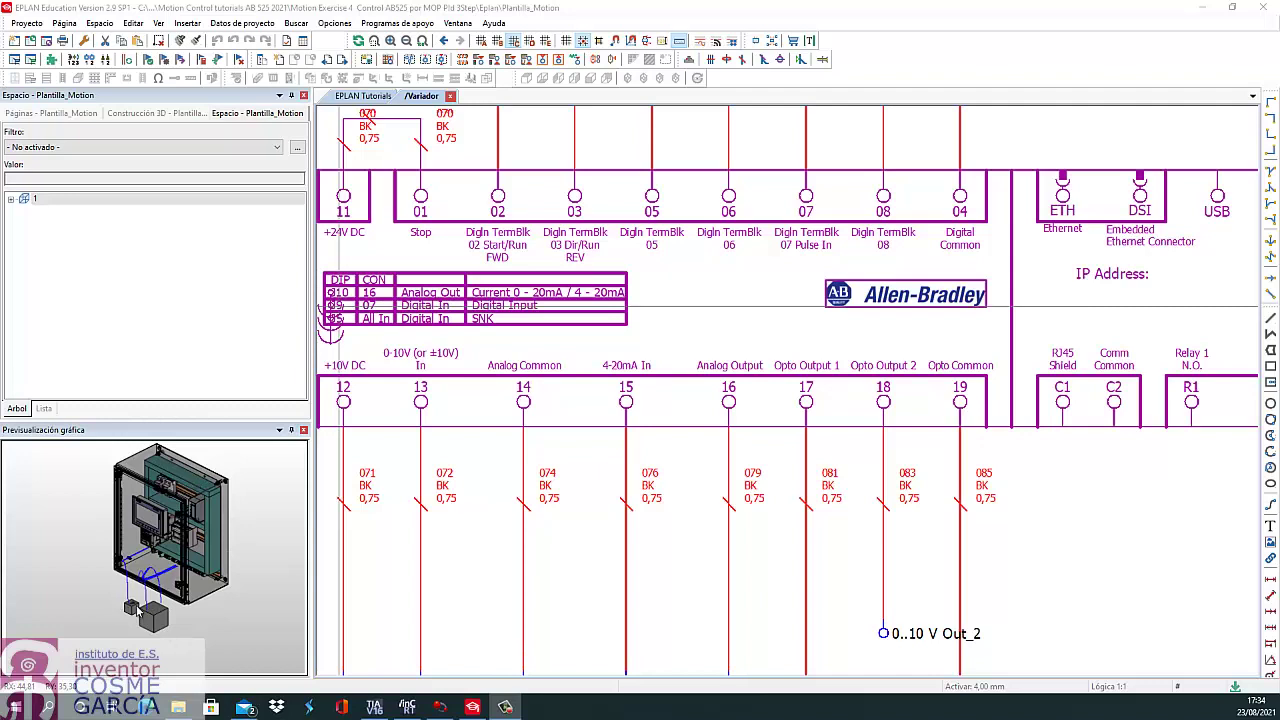
# - Open the front side of cabinet S1's mounting plate from space 1 and examine the drive, PLC and terminal layout
pyautogui.click(12, 198)
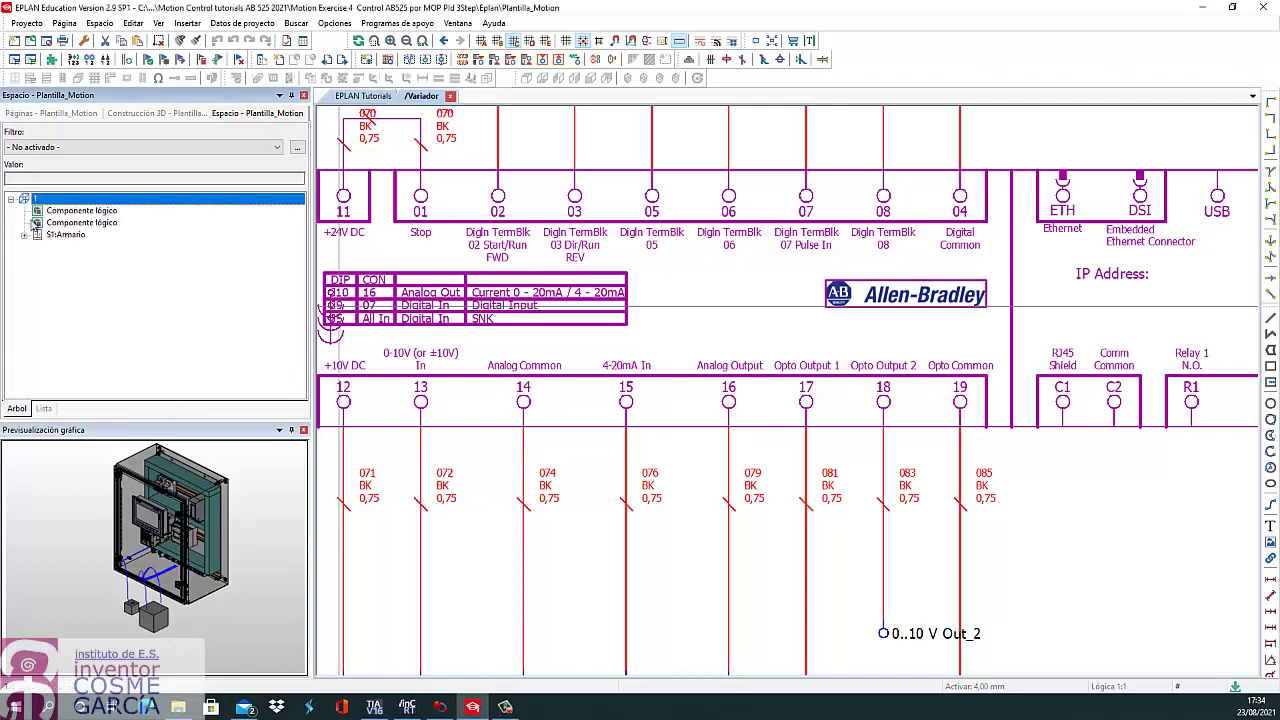
pyautogui.click(24, 234)
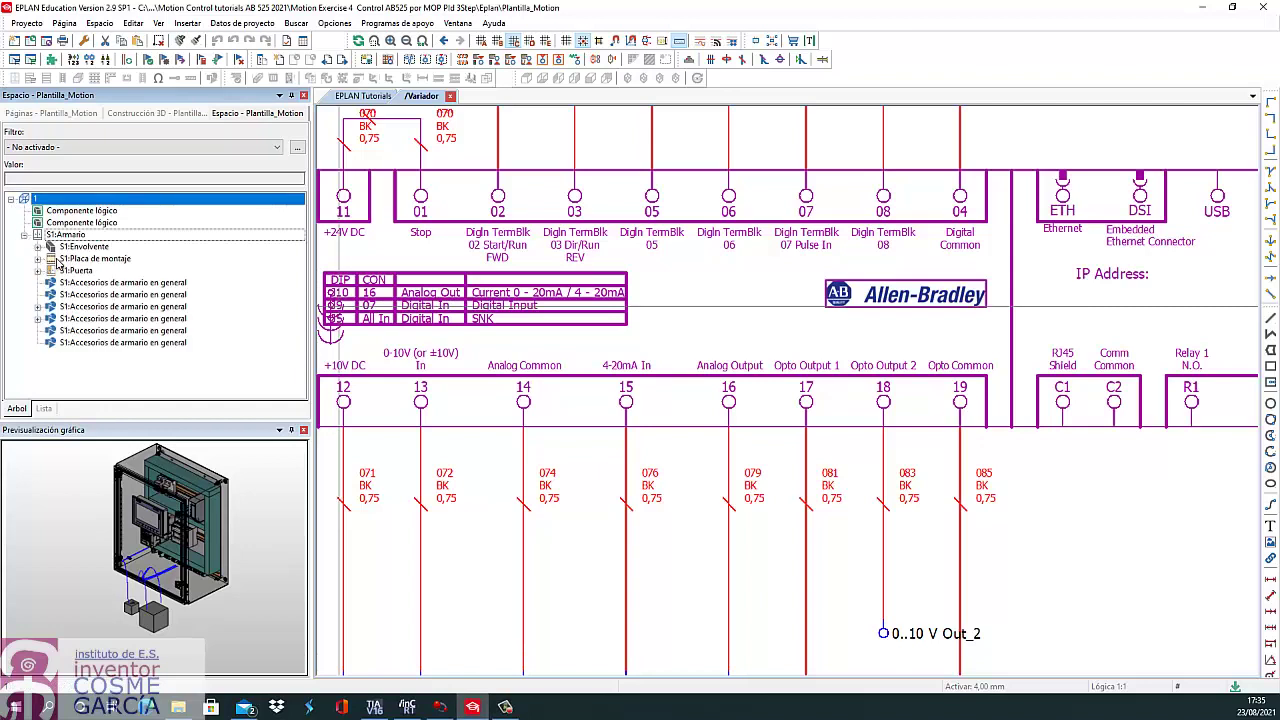
pyautogui.click(57, 260)
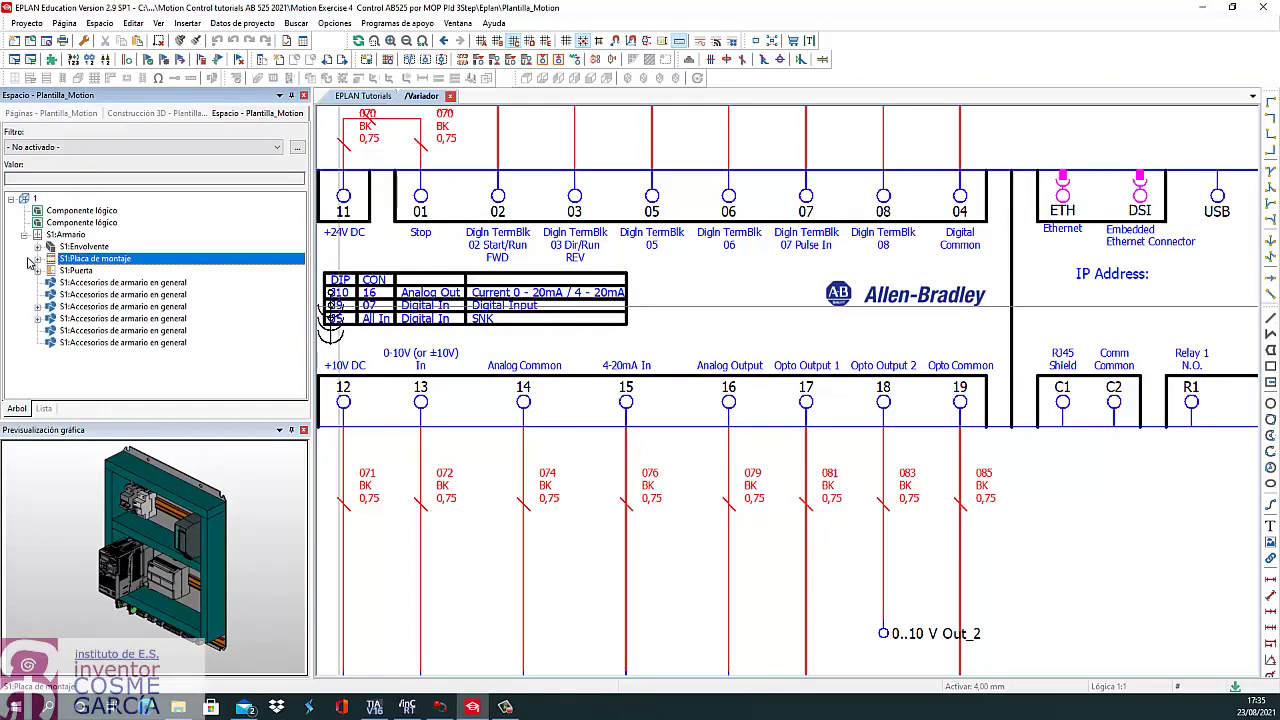
pyautogui.click(37, 259)
pyautogui.doubleClick(104, 272)
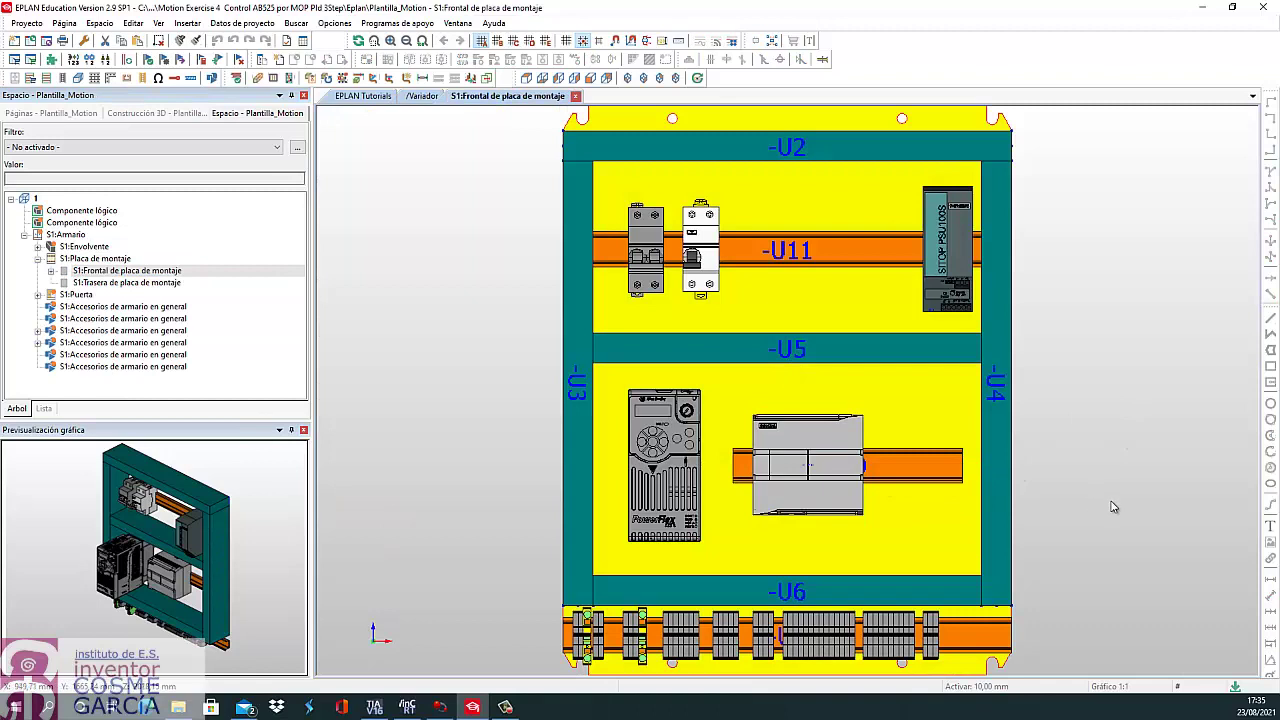
pyautogui.scroll(-1, 1112, 503)
pyautogui.moveTo(1112, 506); pyautogui.dragTo(1030, 438)
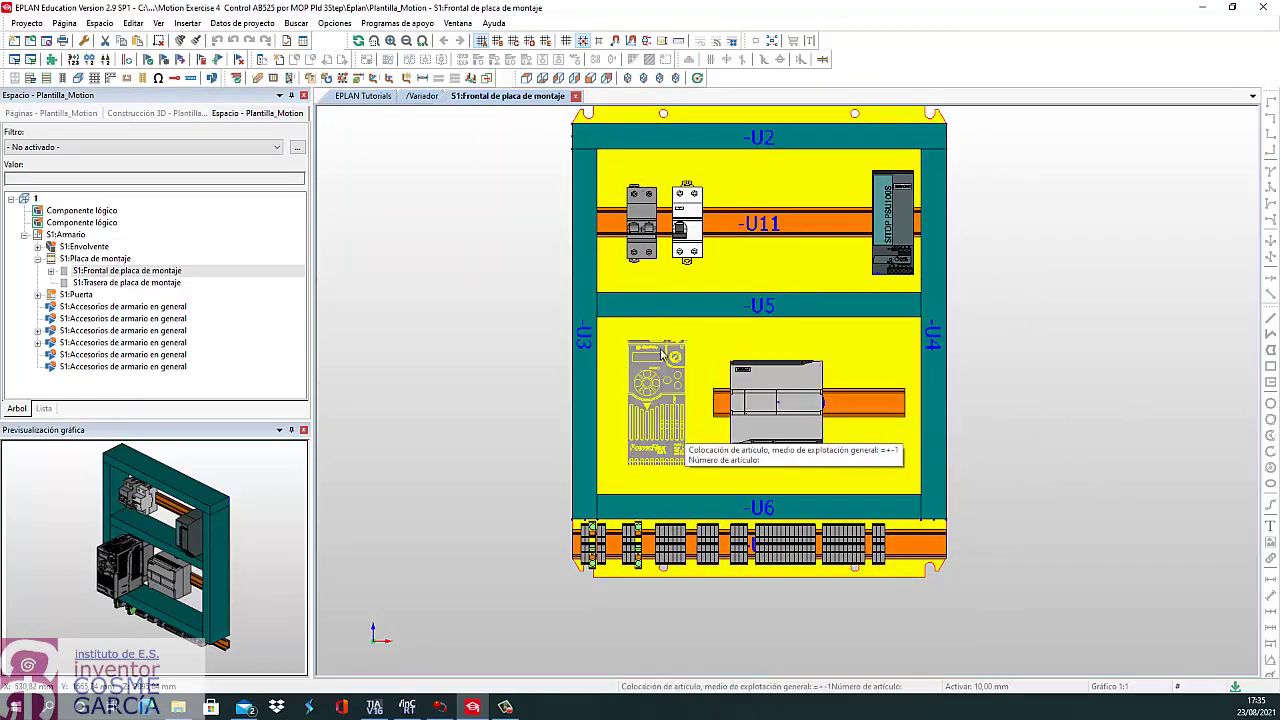
pyautogui.scroll(1, 778, 546)
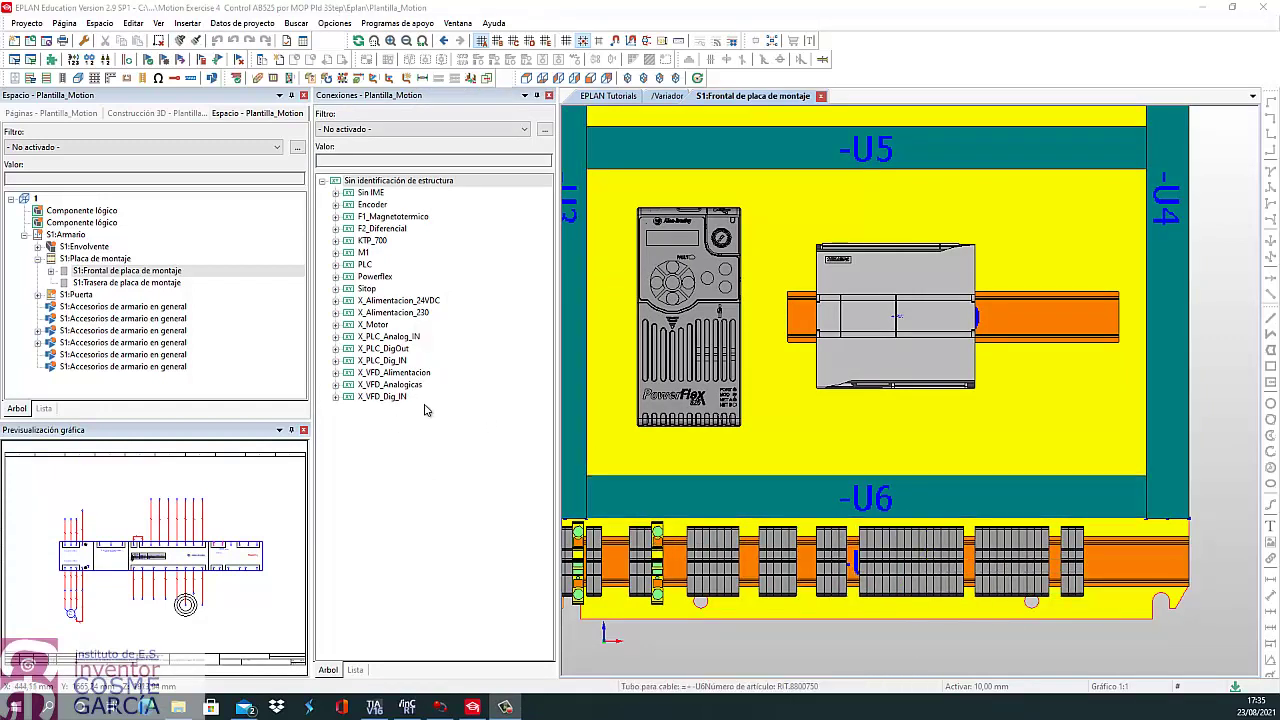
# - Route the X_PLC_DigOut and X_VFD_Dig_IN connections in the mounting layout space
pyautogui.click(393, 350)
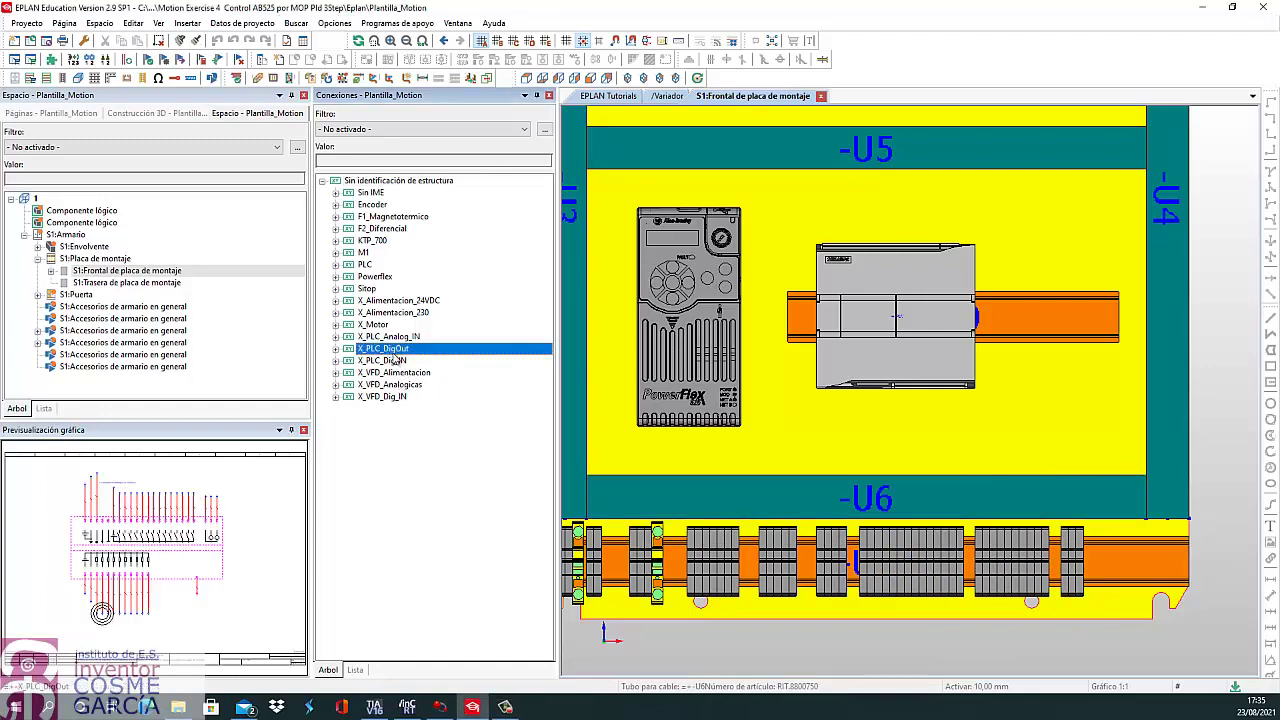
pyautogui.rightClick(401, 354)
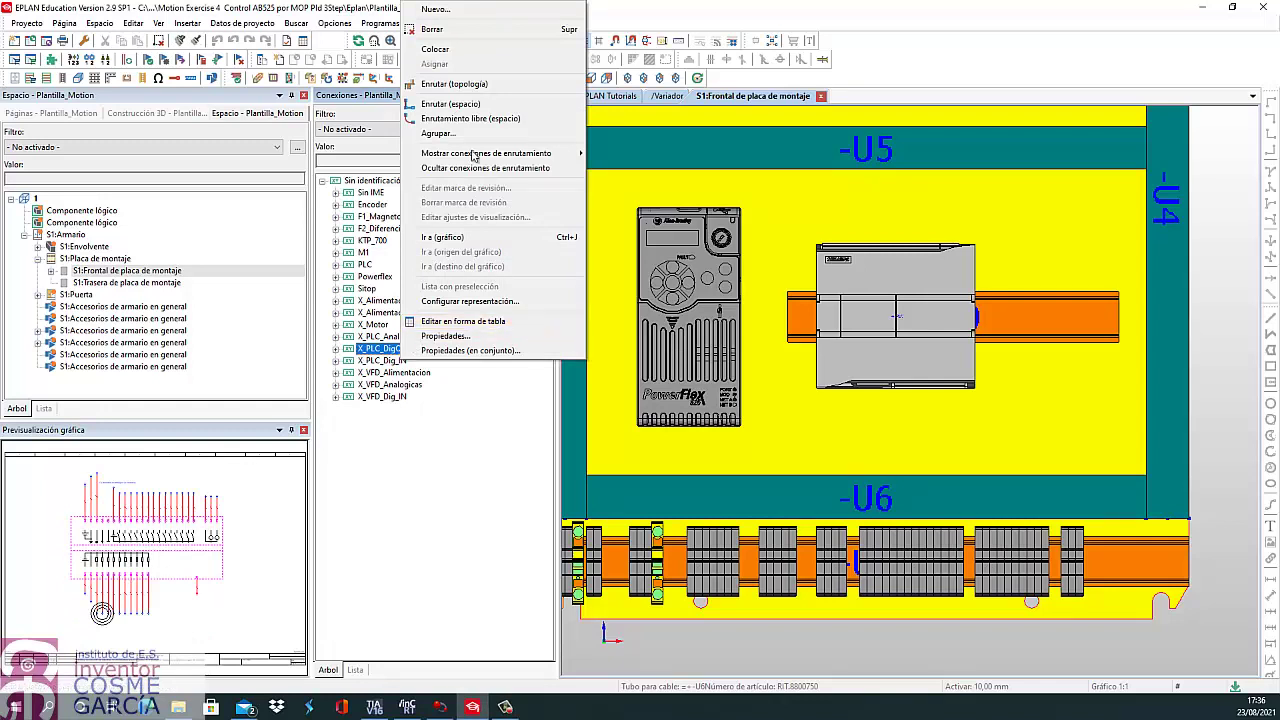
pyautogui.click(450, 104)
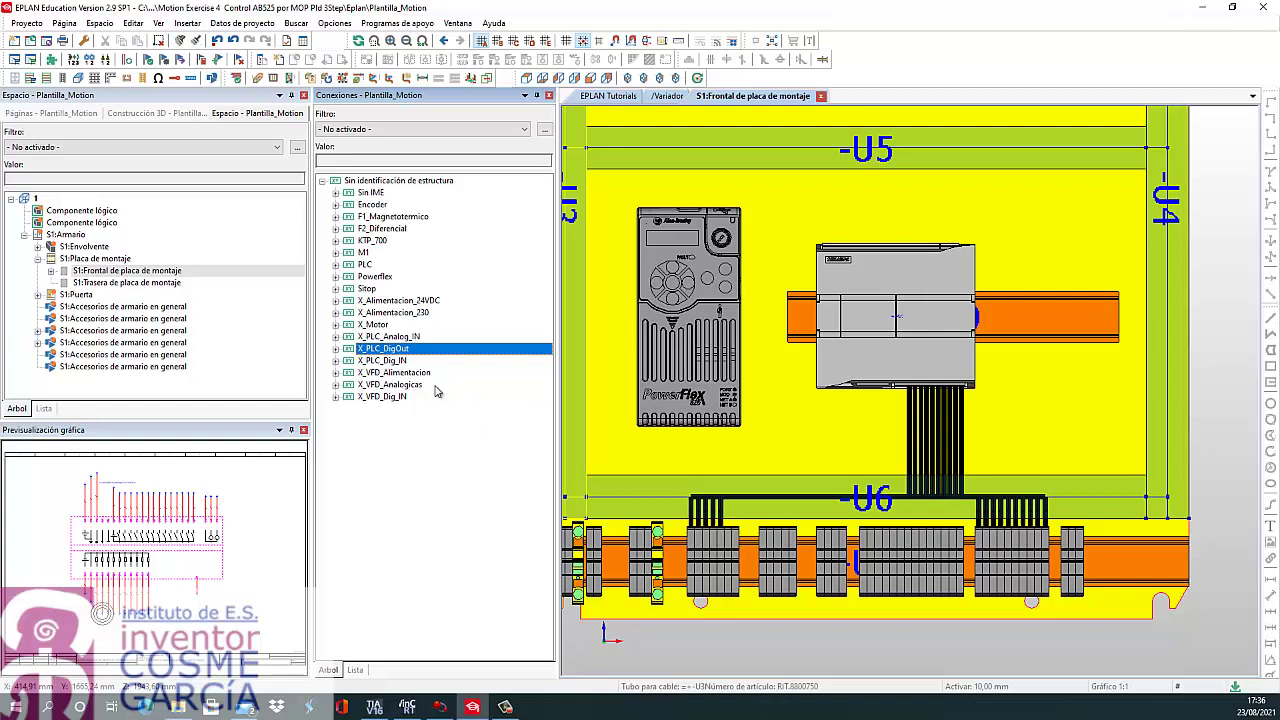
pyautogui.click(380, 398)
pyautogui.rightClick(380, 399)
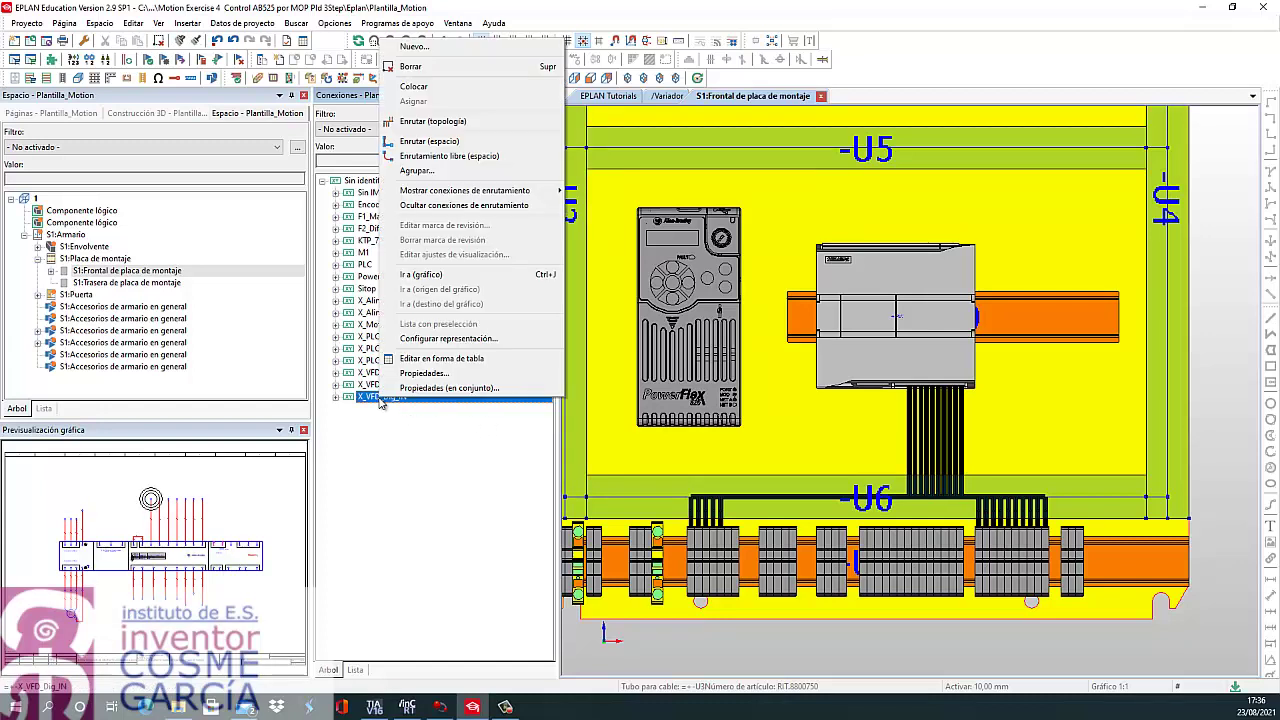
pyautogui.click(430, 141)
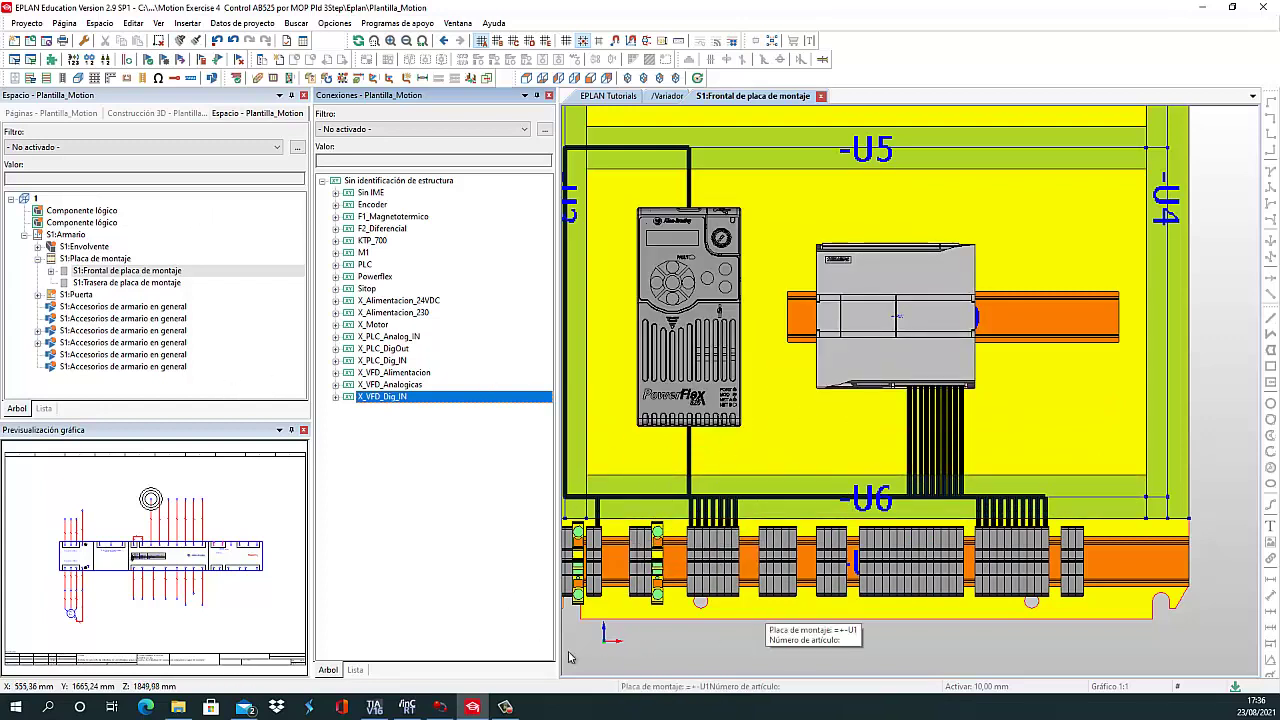
# - Open the Puenteado page and examine the jumpers between the PLC outputs, the drive inputs, the 24 VDC supply and the analog terminals
pyautogui.click(62, 114)
pyautogui.click(65, 282)
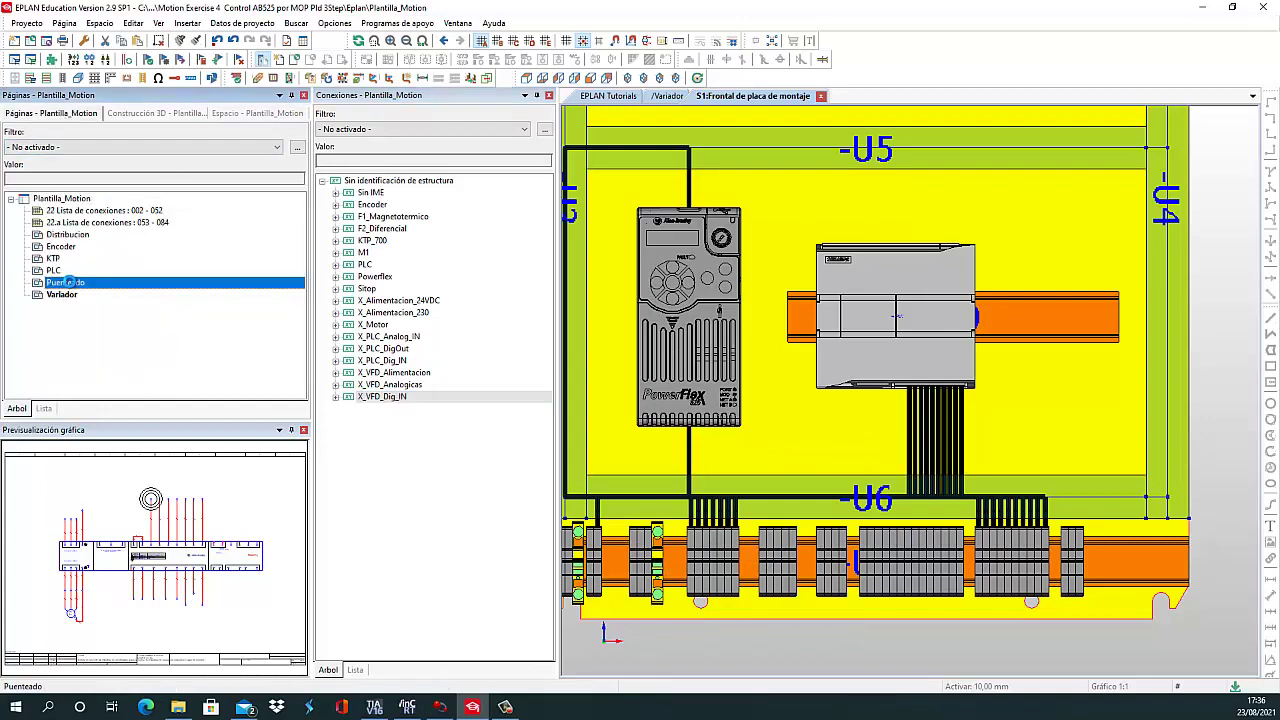
pyautogui.doubleClick(65, 282)
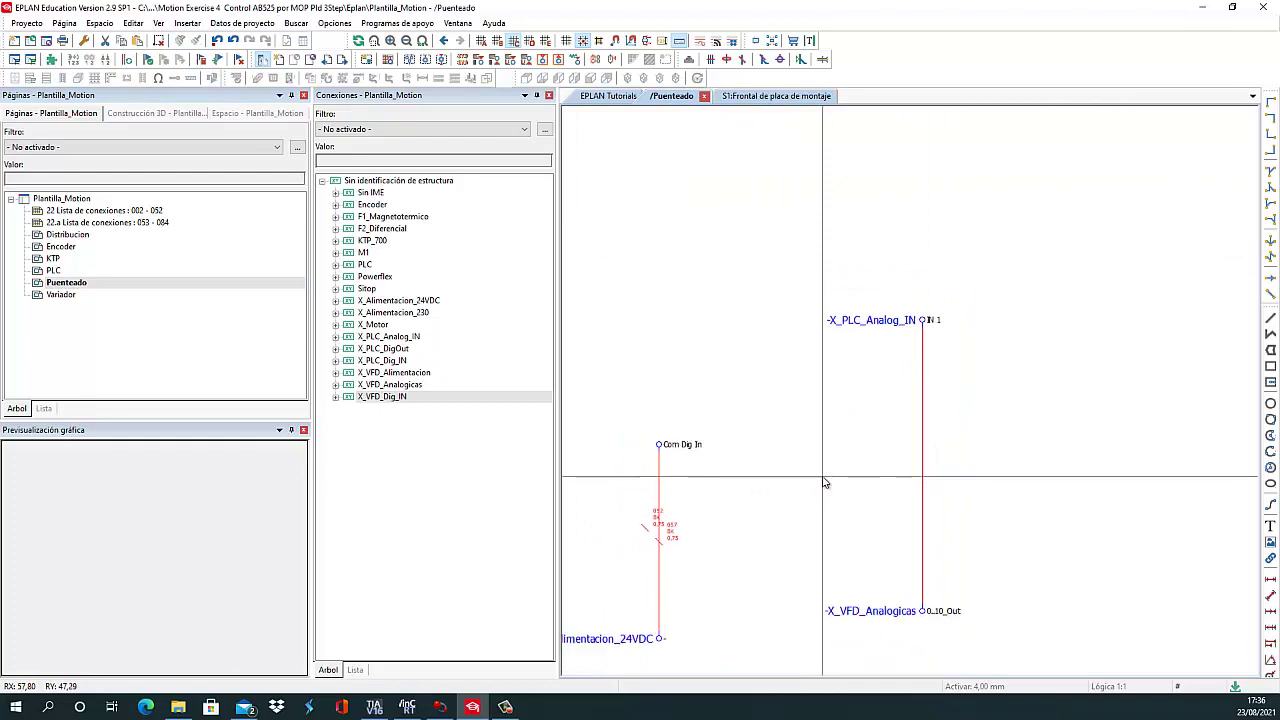
pyautogui.scroll(-3, 824, 483)
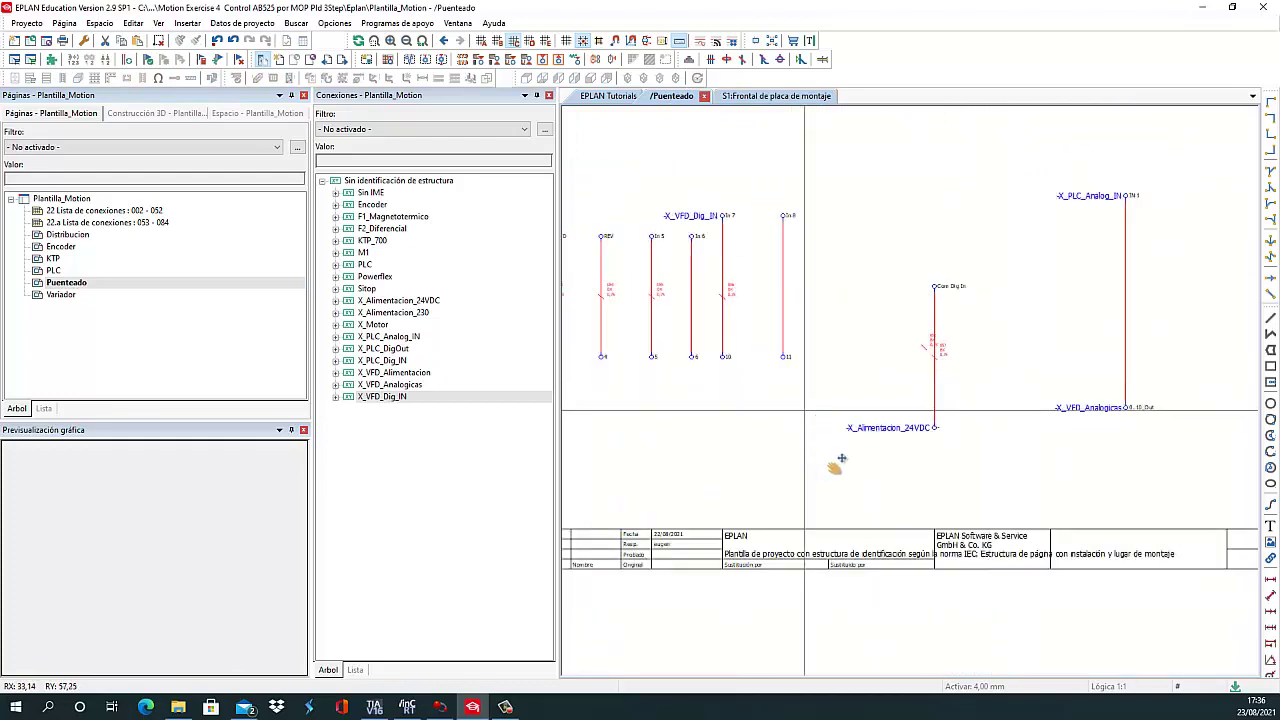
pyautogui.scroll(4, 836, 470)
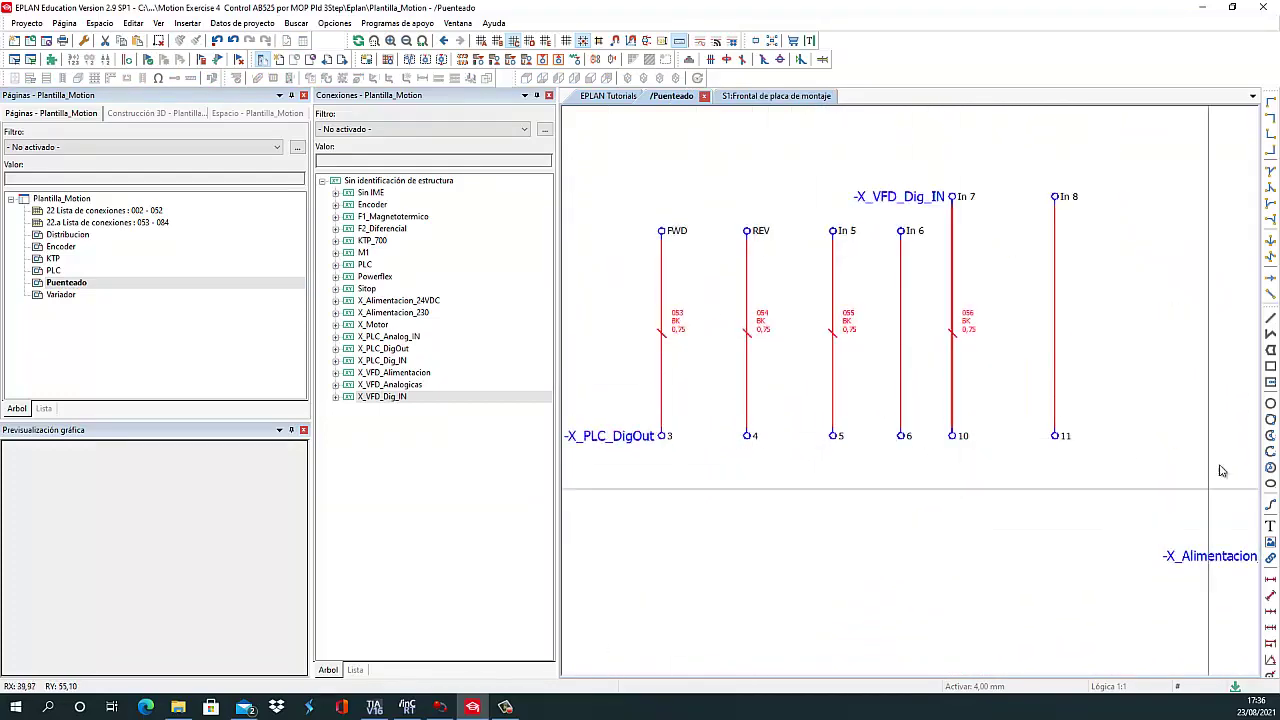
pyautogui.scroll(-3, 991, 563)
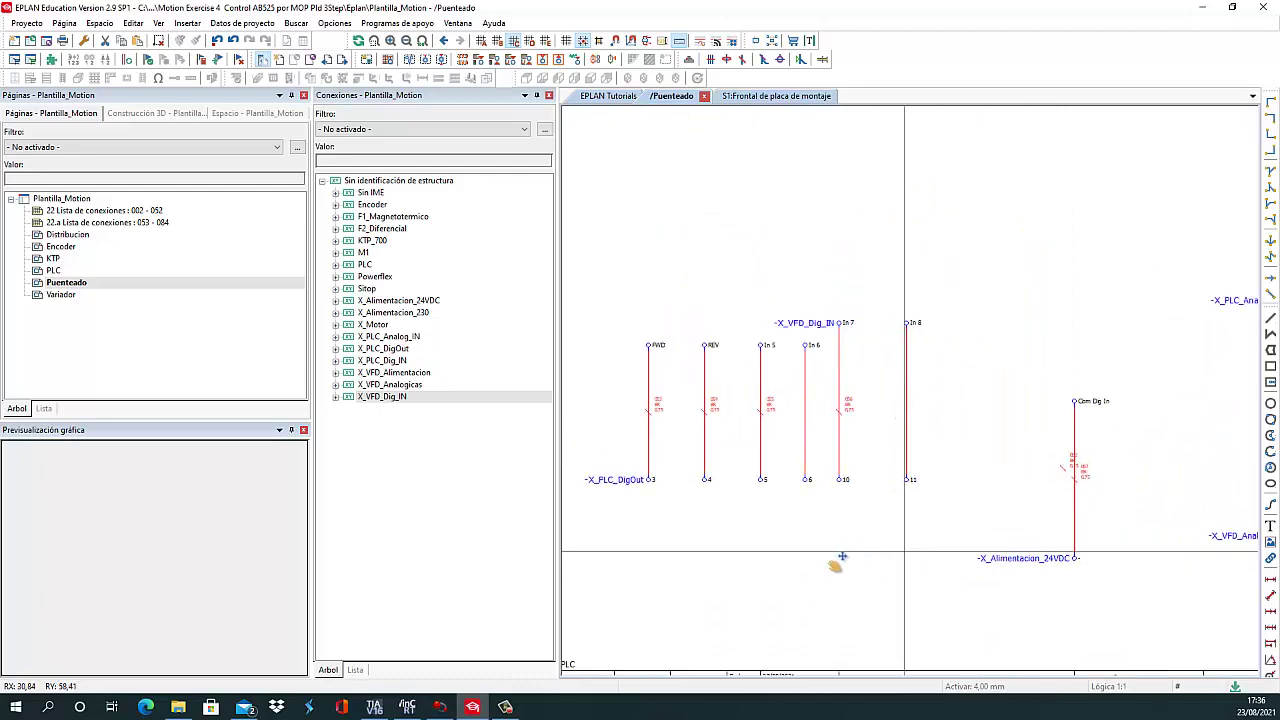
pyautogui.moveTo(842, 556); pyautogui.dragTo(806, 564)
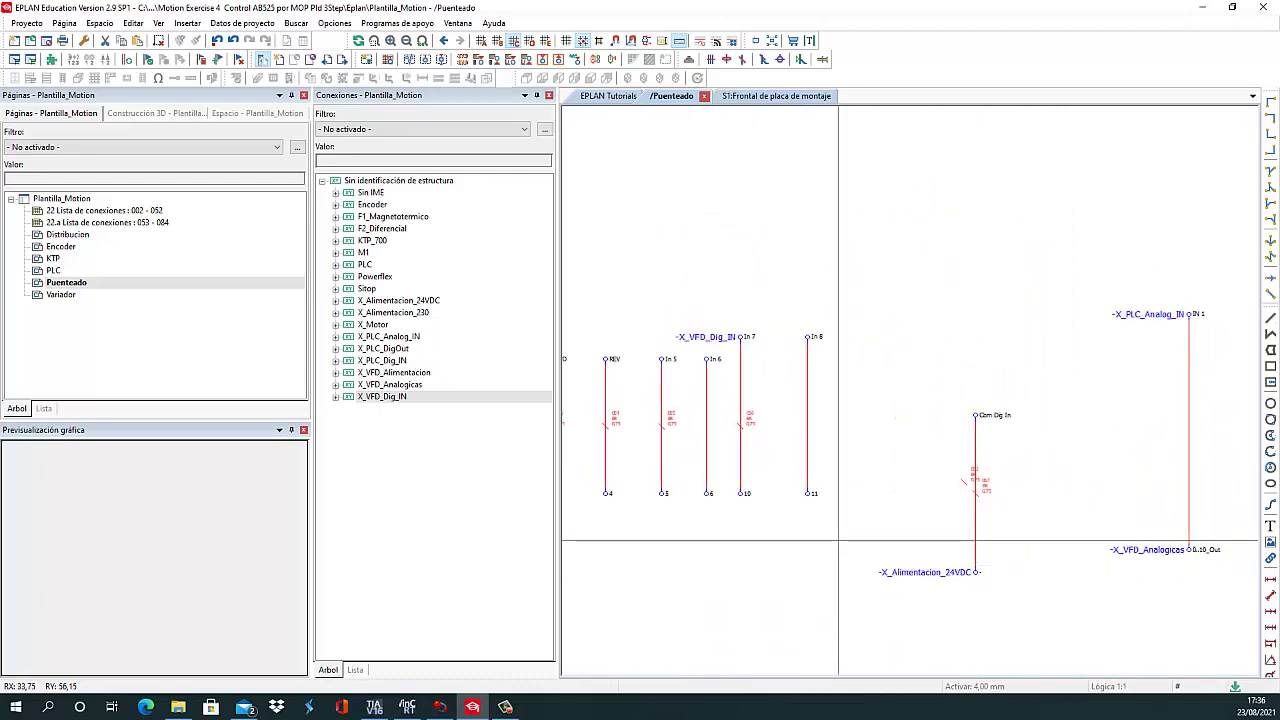
# - Switch to Connected Components Workbench, filter the PowerFlex 525 parameters to the Terminals group and review the digital and analog terminal settings
pyautogui.click(1204, 9)
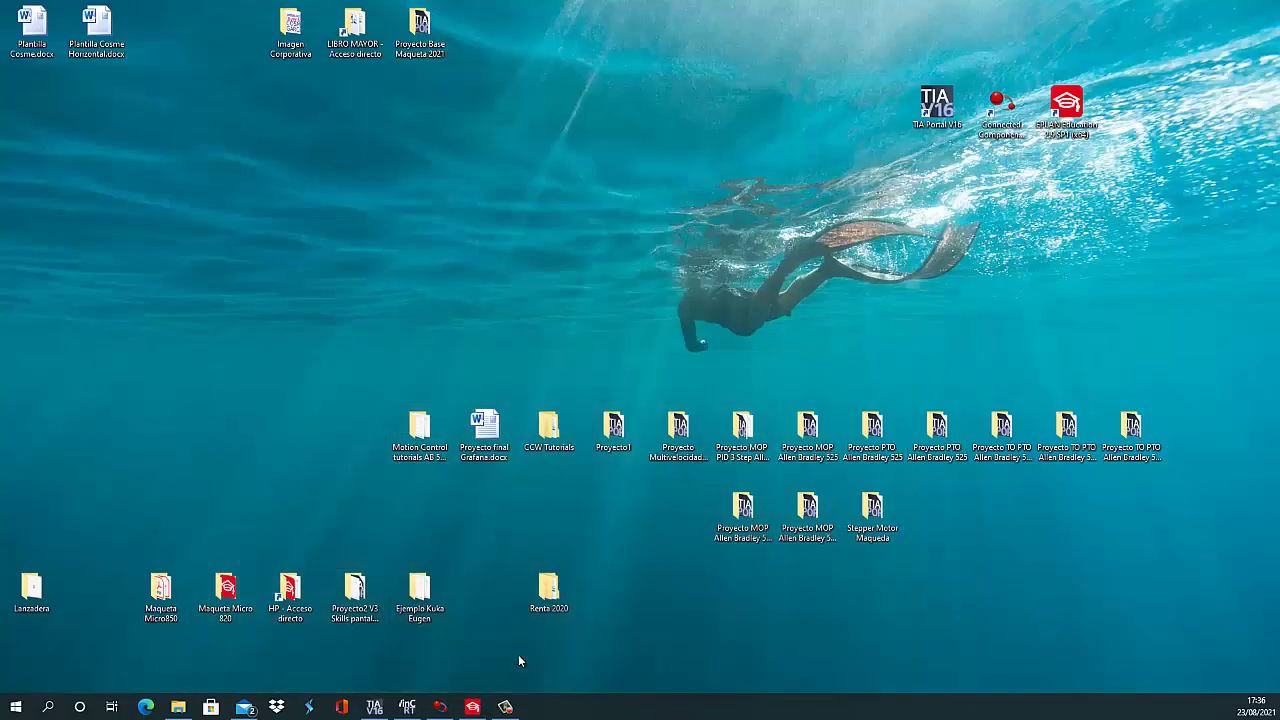
pyautogui.click(441, 707)
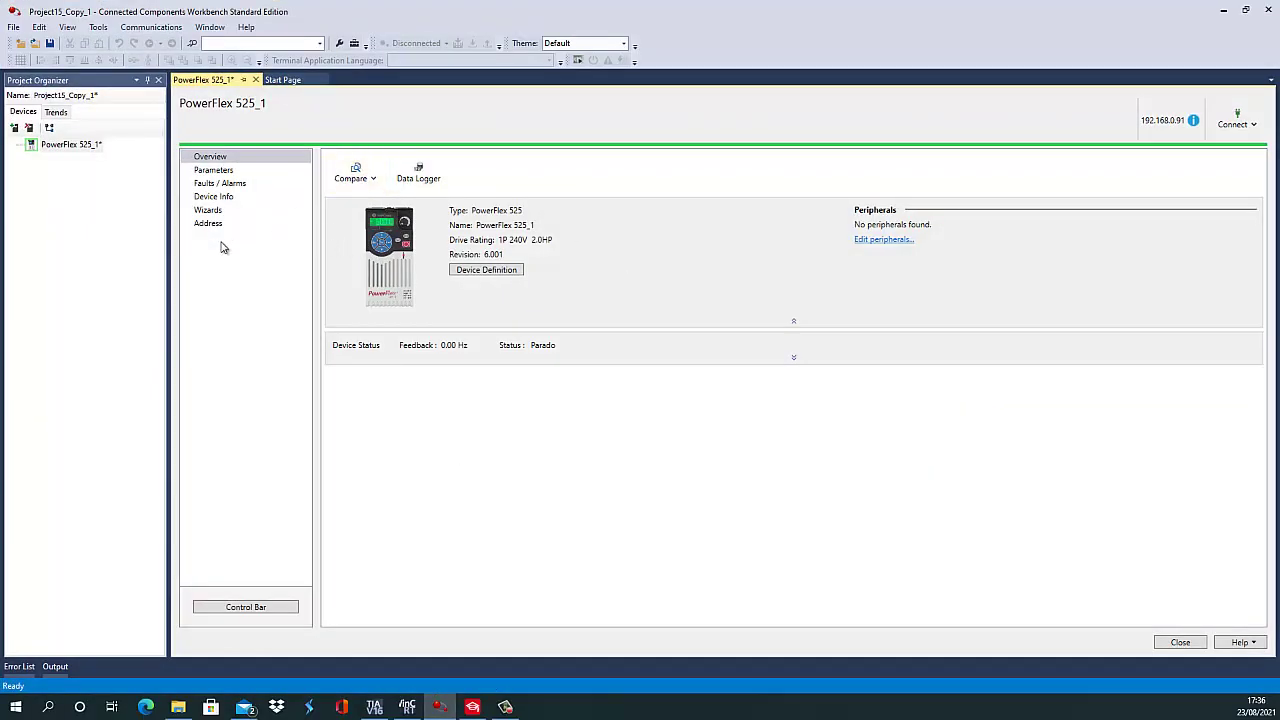
pyautogui.click(214, 171)
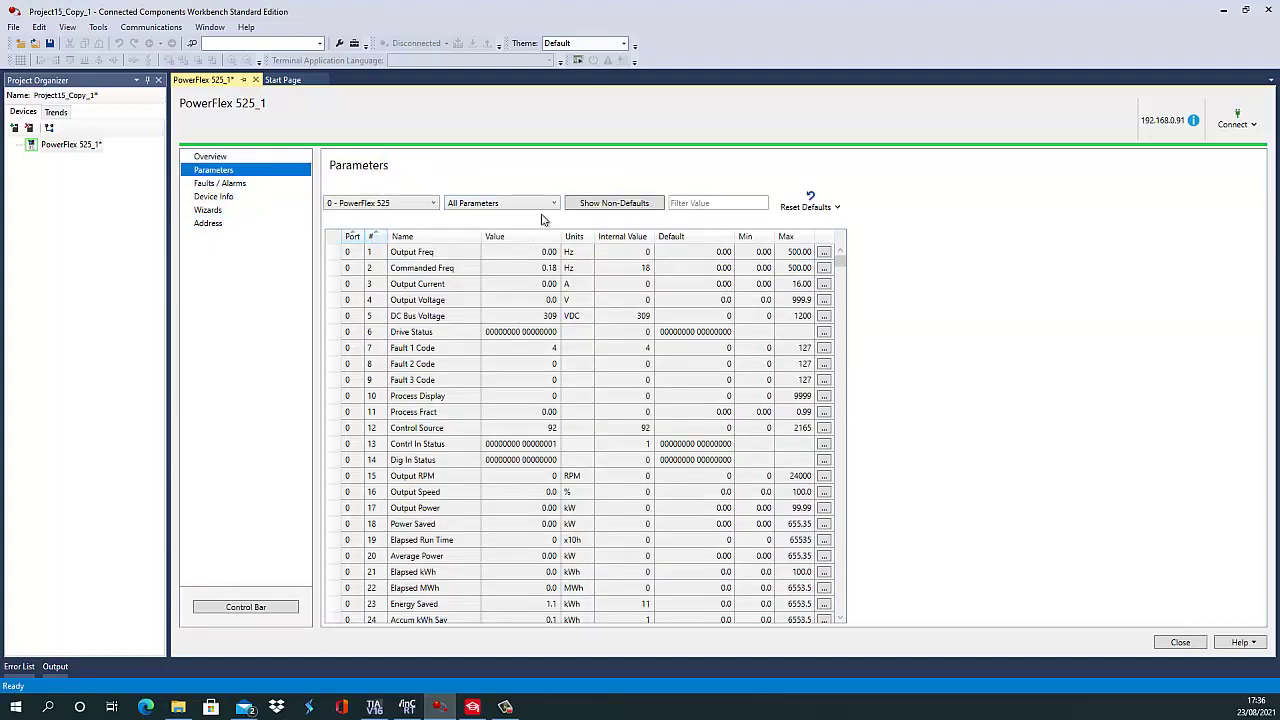
pyautogui.click(548, 205)
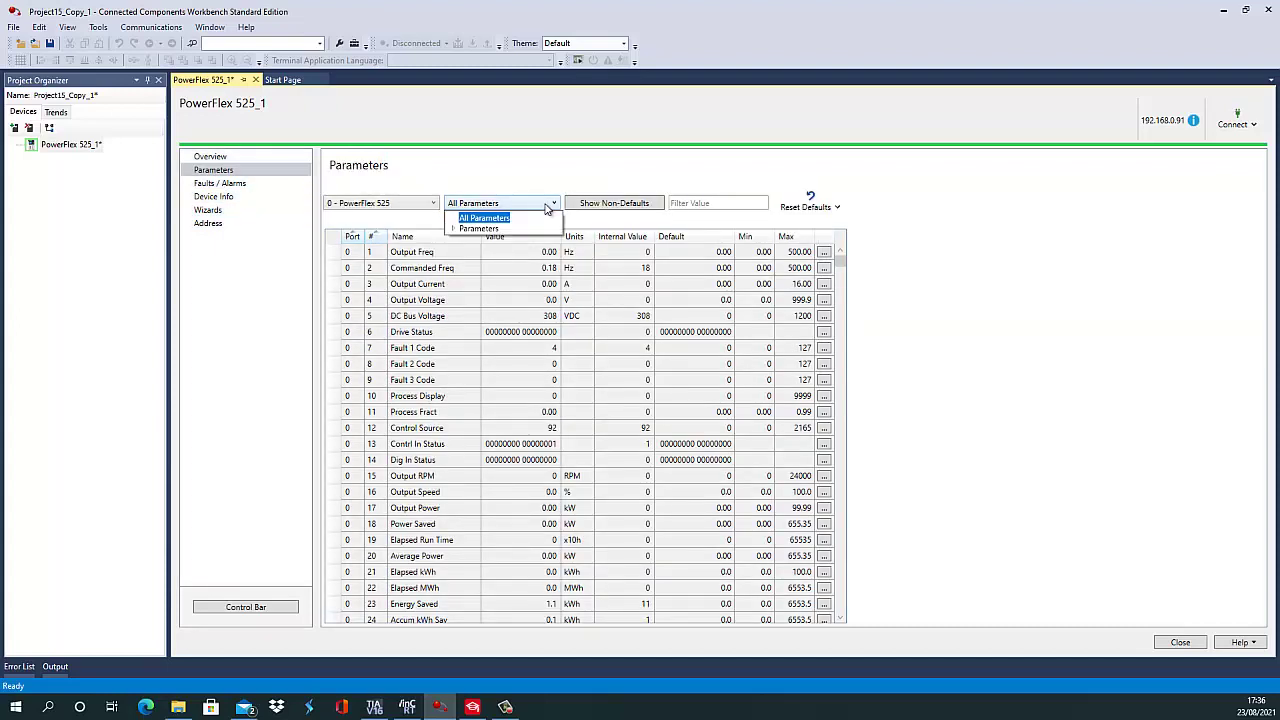
pyautogui.click(454, 230)
pyautogui.click(490, 261)
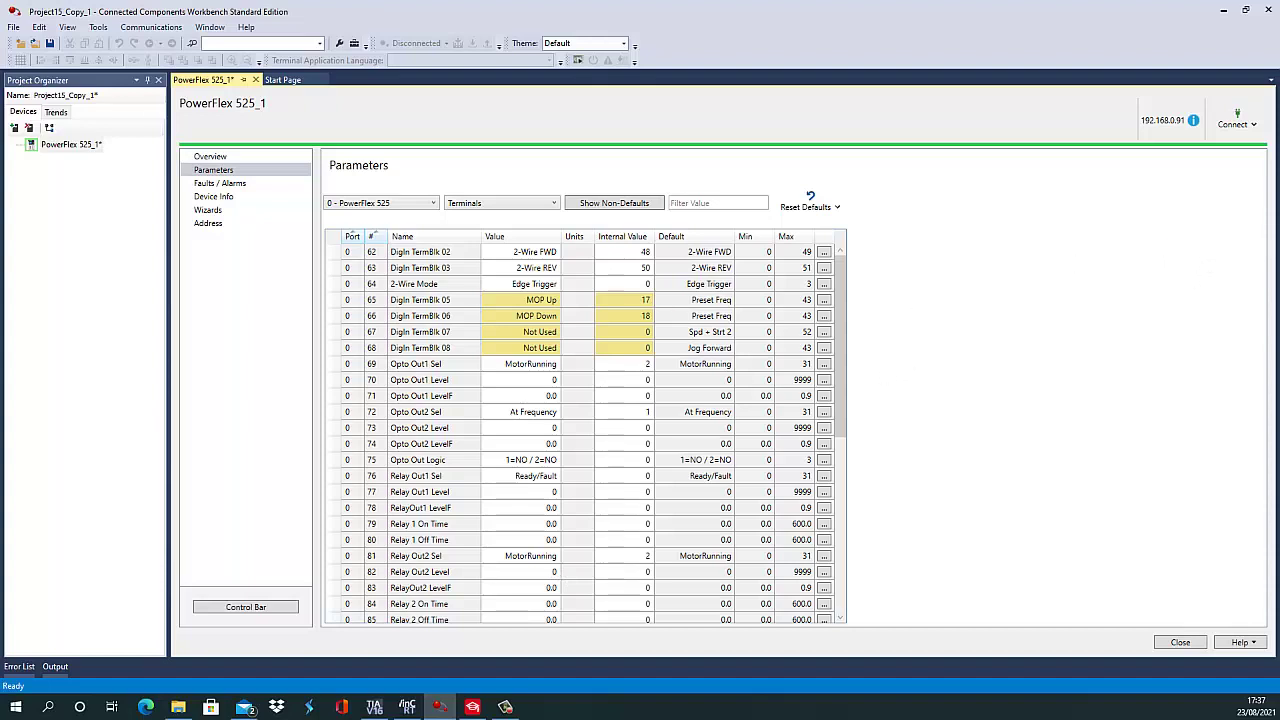
pyautogui.scroll(-7, 483, 265)
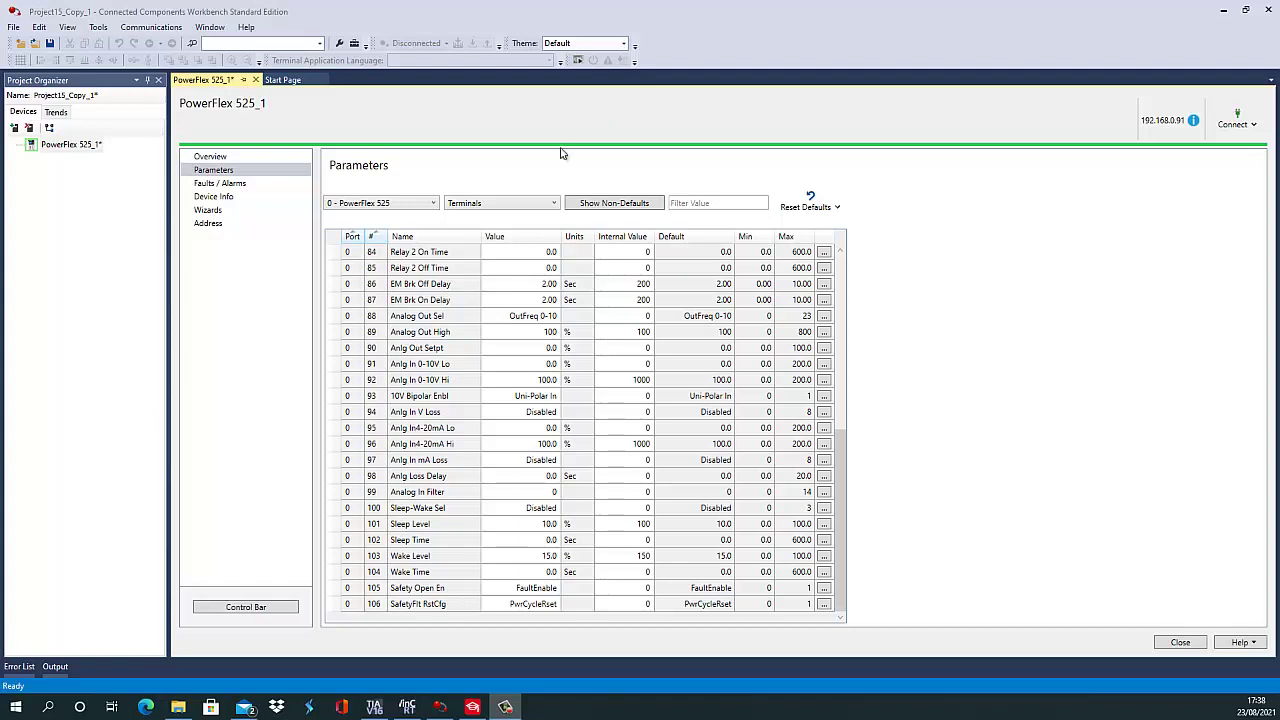
# - Filter the PowerFlex 525 parameters to the Basic Display group and review the drive's status values from output frequency to software version
pyautogui.scroll(2, 540, 200)
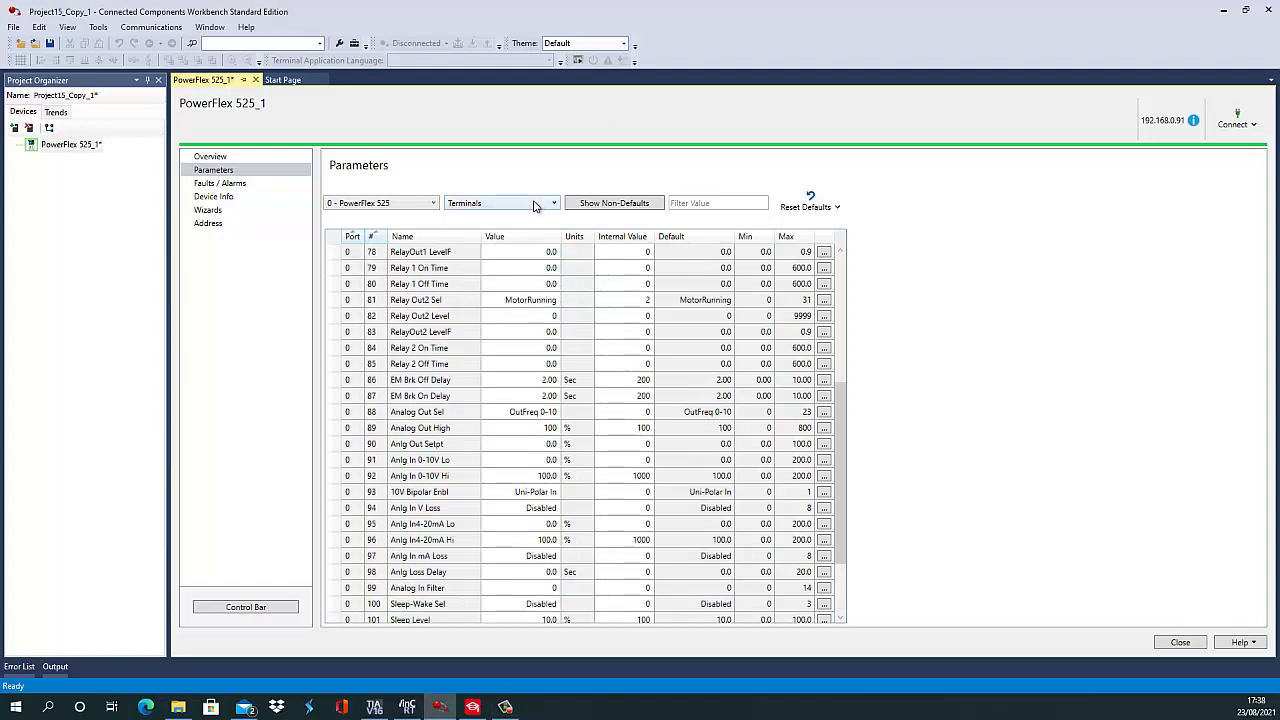
pyautogui.click(534, 205)
pyautogui.click(487, 241)
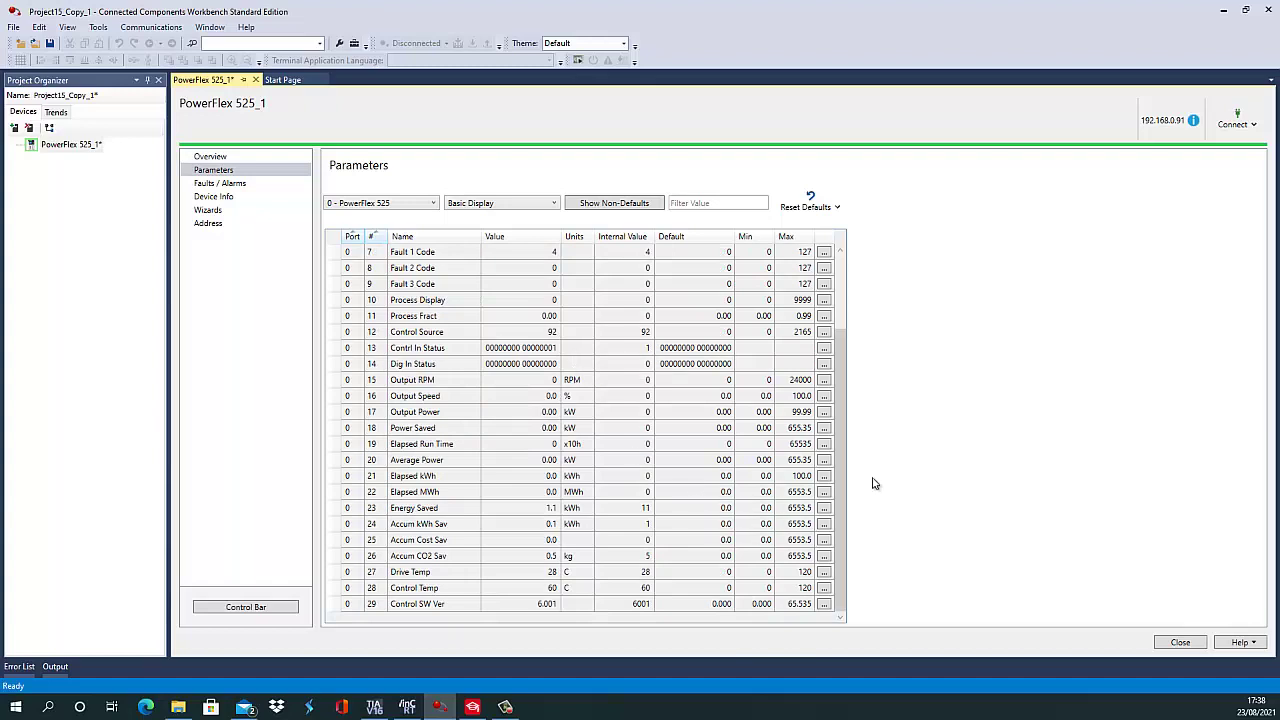
pyautogui.click(624, 459)
pyautogui.scroll(2, 838, 347)
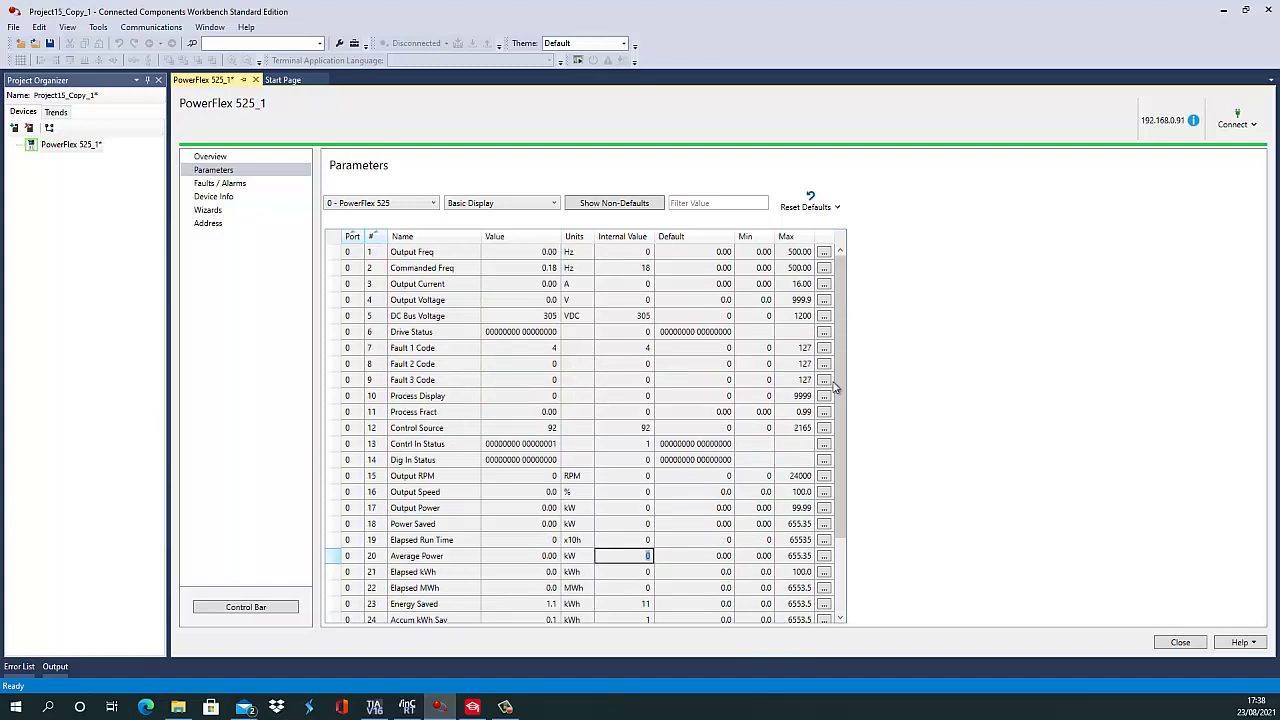
pyautogui.moveTo(837, 338); pyautogui.dragTo(843, 449)
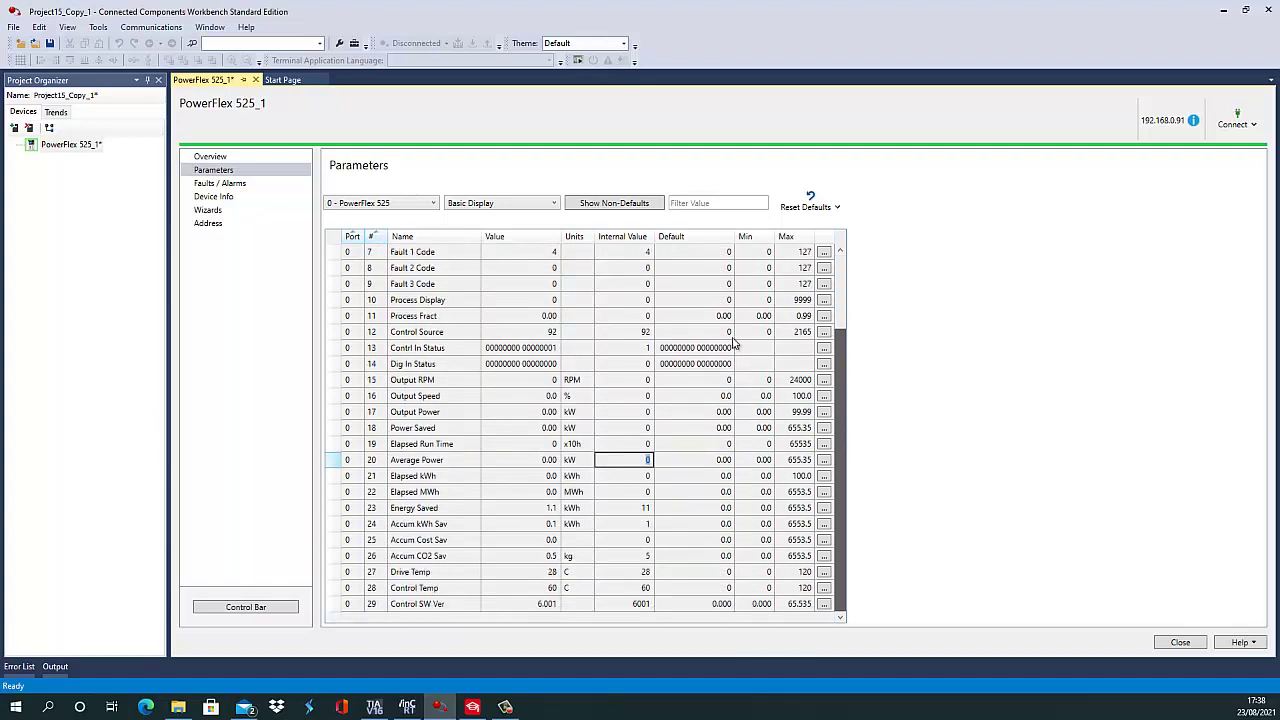
# - Filter the parameters to the Basic Program group and review the motor nameplate, ramp times, frequency limits, start sources and speed references
pyautogui.click(500, 203)
pyautogui.click(485, 242)
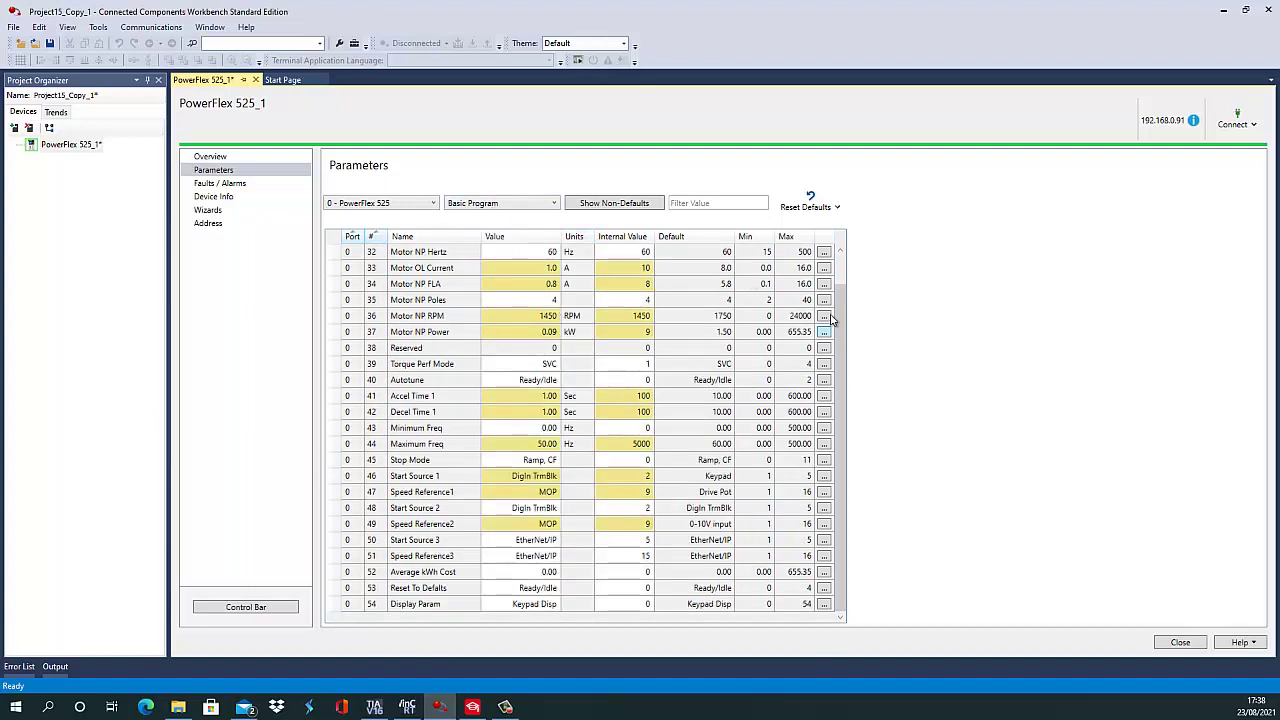
pyautogui.click(843, 268)
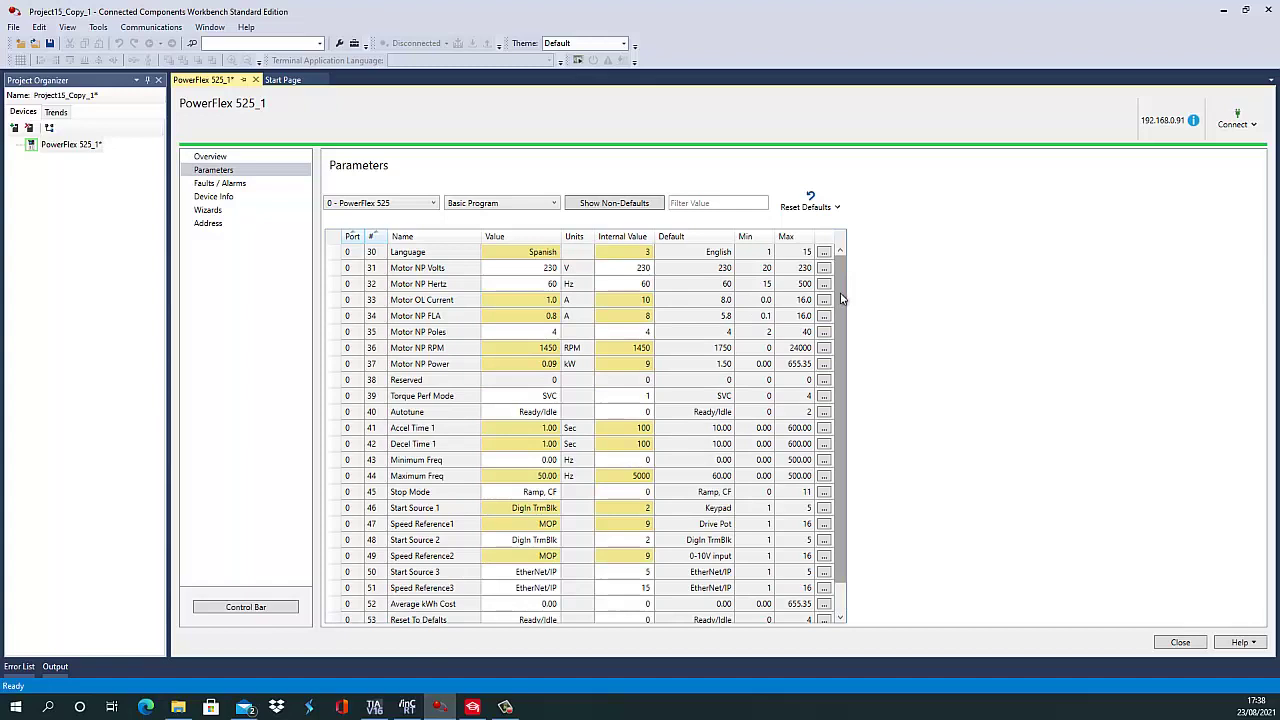
pyautogui.scroll(-1, 840, 300)
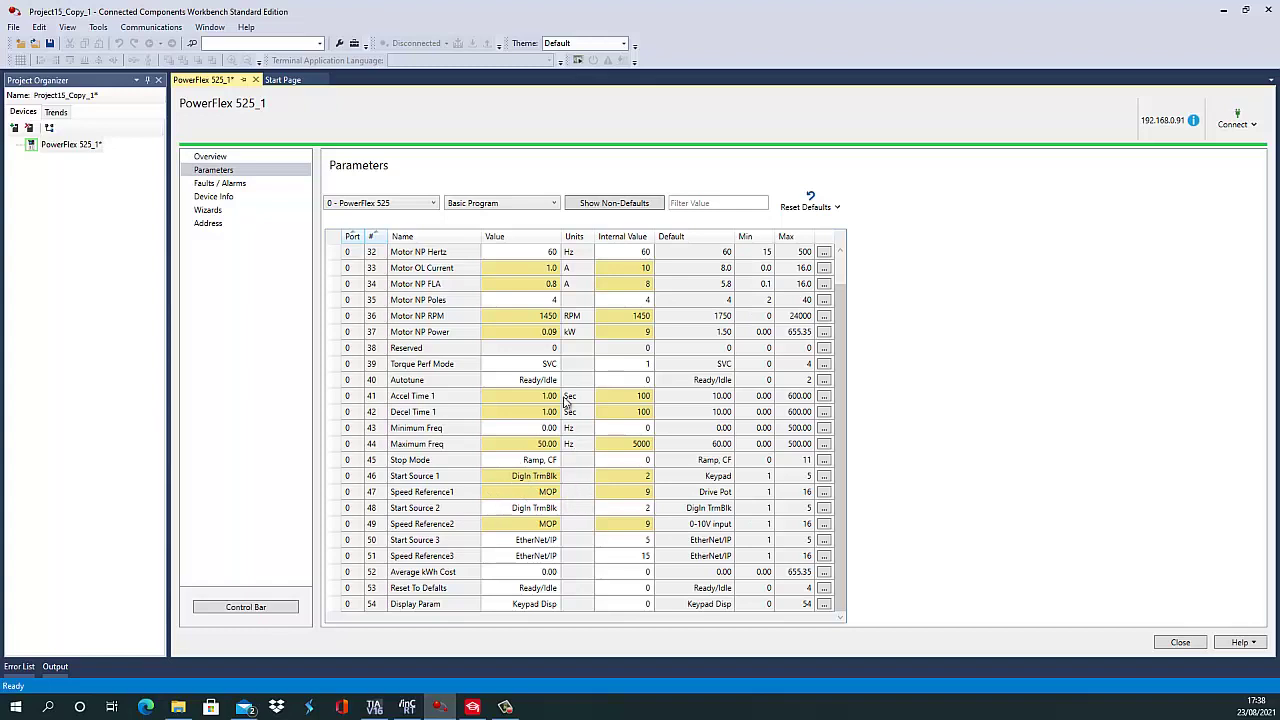
# - Review the preset frequency and MOP settings in the Advanced Program parameter group and upload the configuration from the drive
pyautogui.click(554, 203)
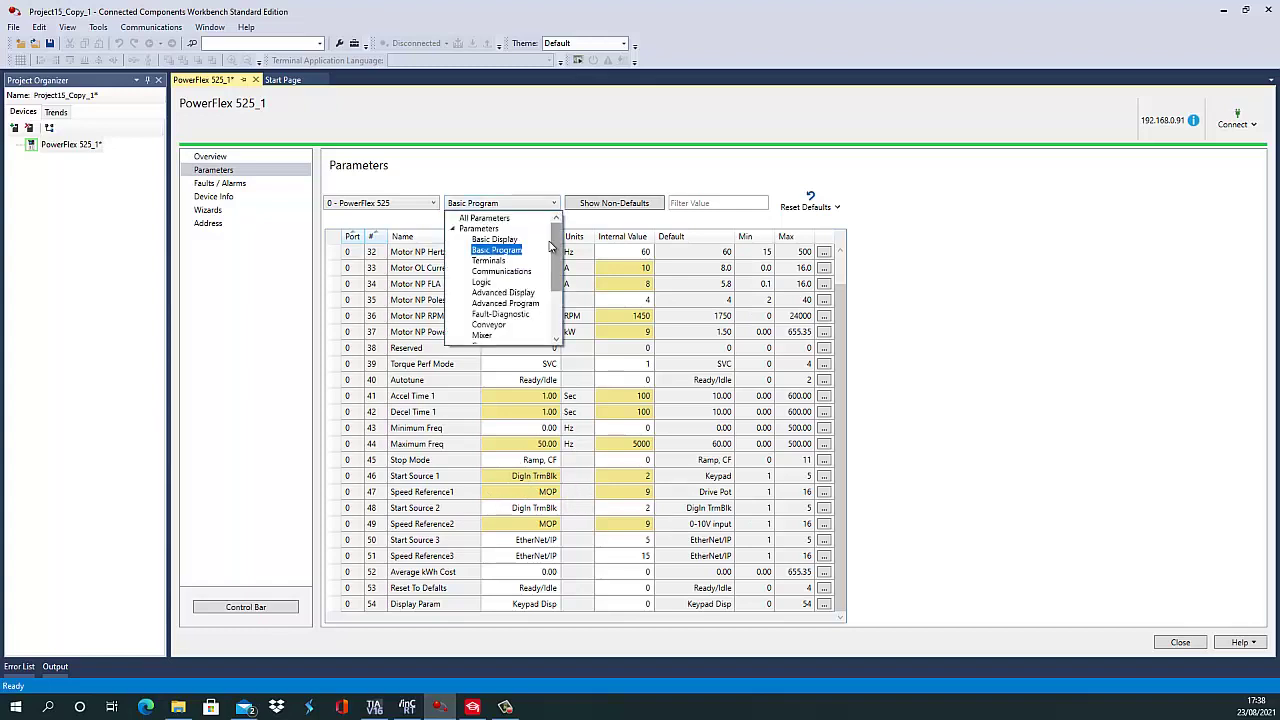
pyautogui.click(505, 303)
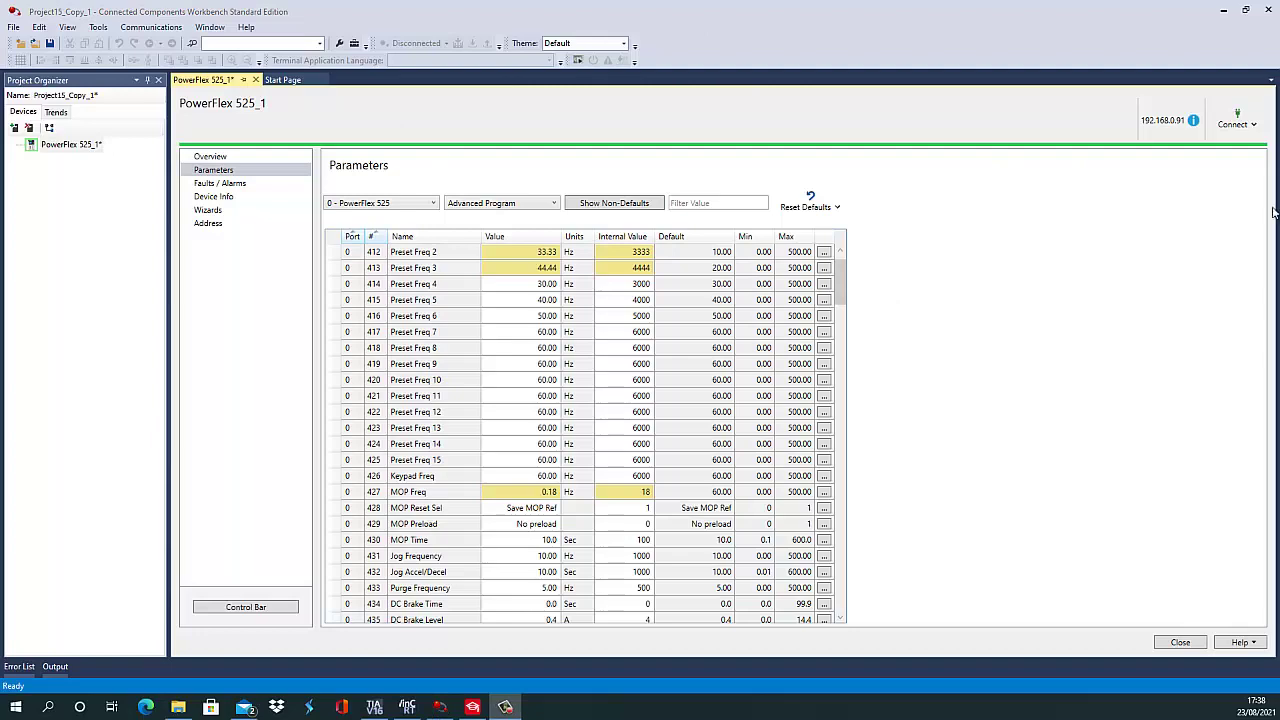
pyautogui.click(1252, 127)
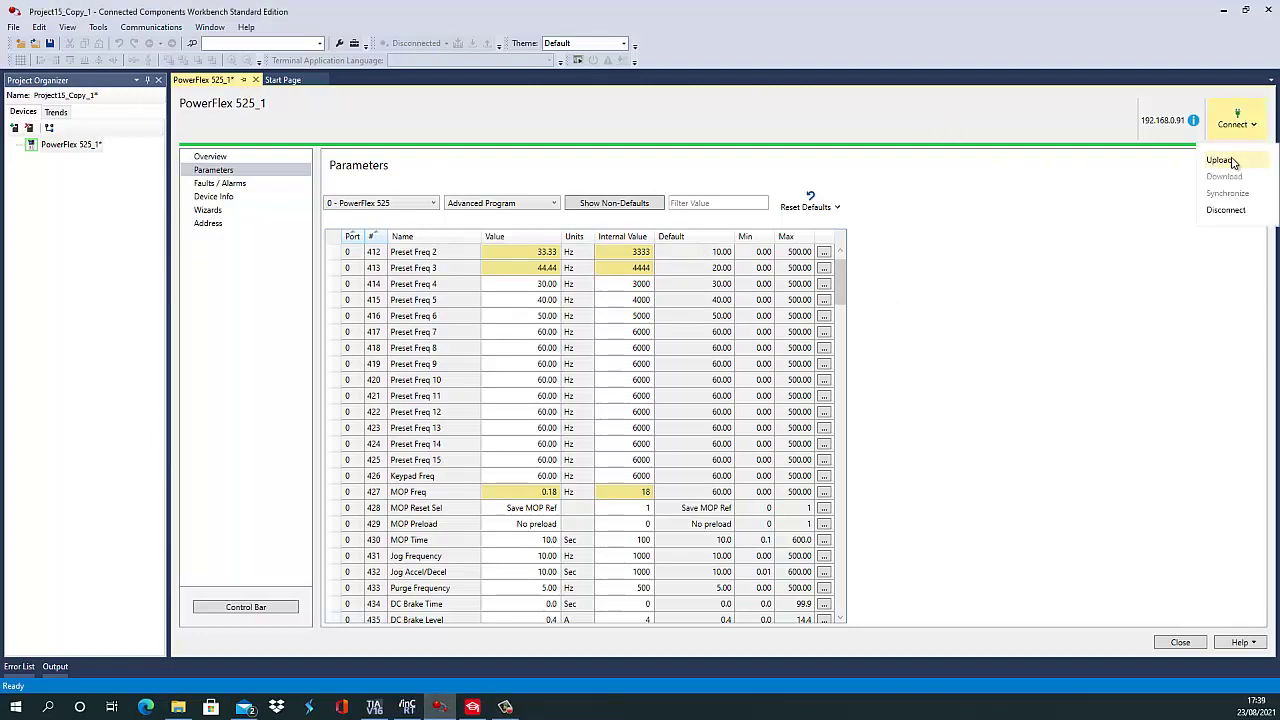
pyautogui.click(1220, 161)
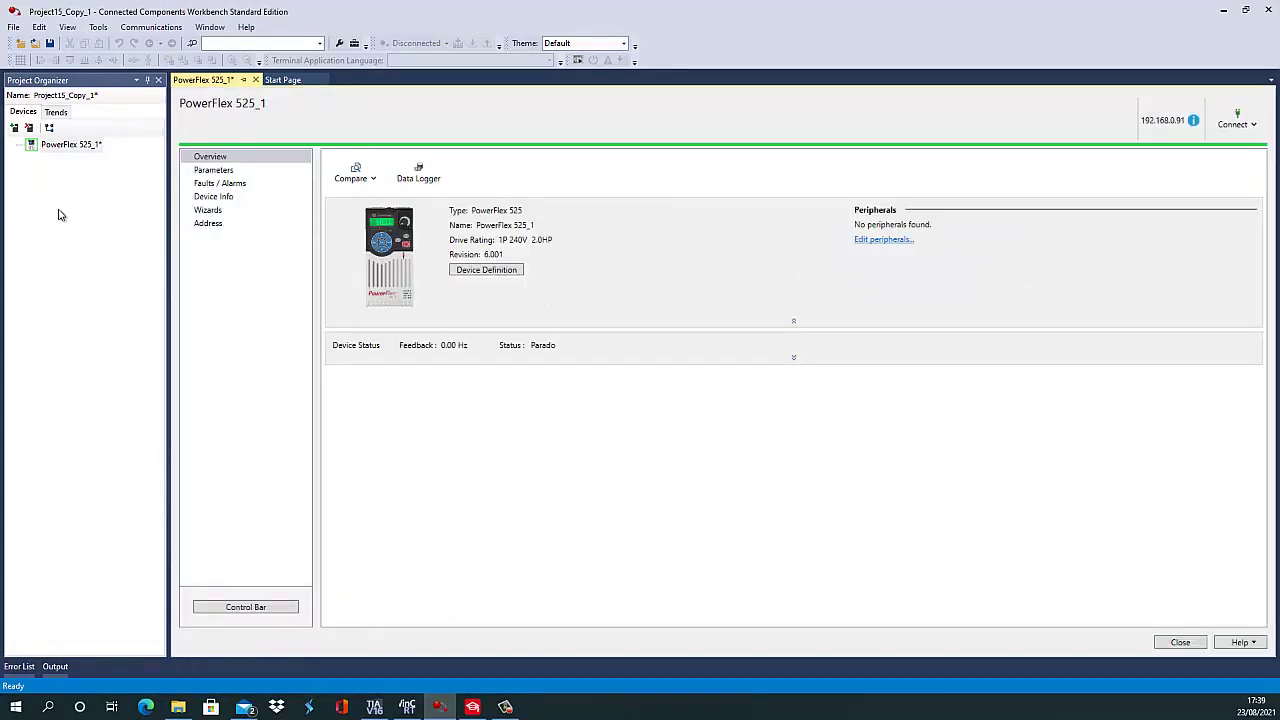
pyautogui.click(14, 28)
pyautogui.click(68, 166)
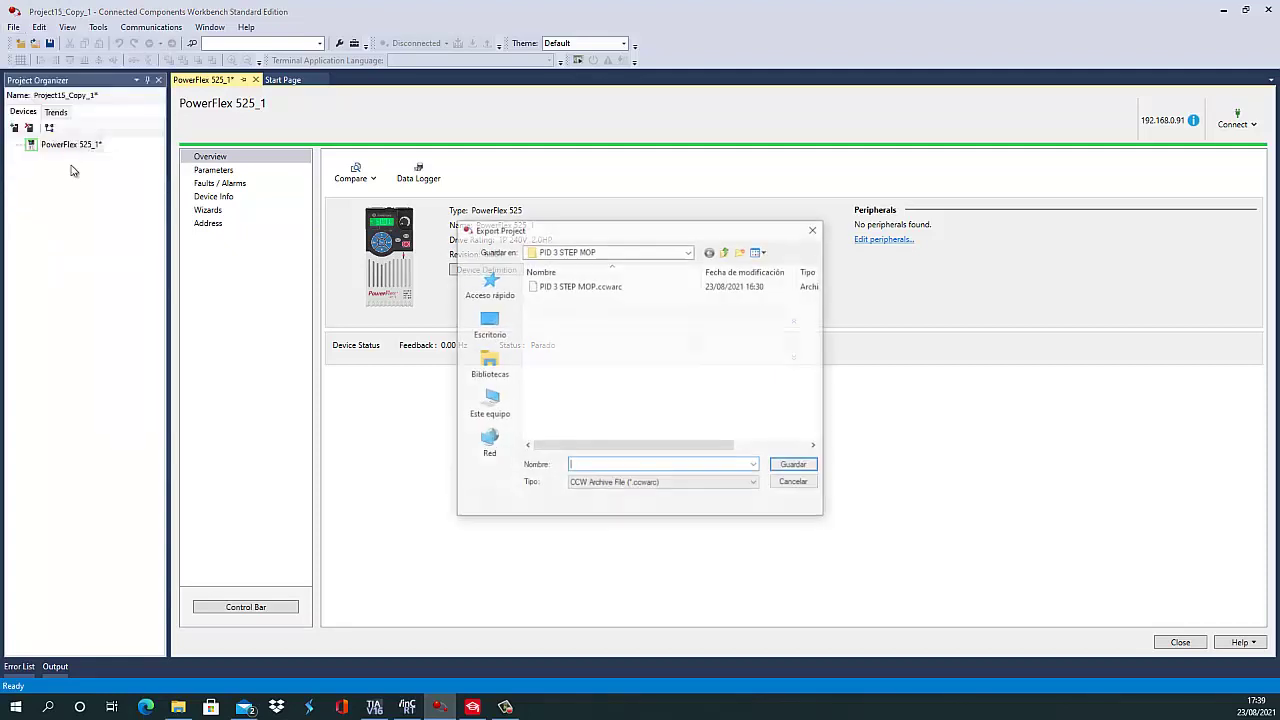
pyautogui.click(590, 286)
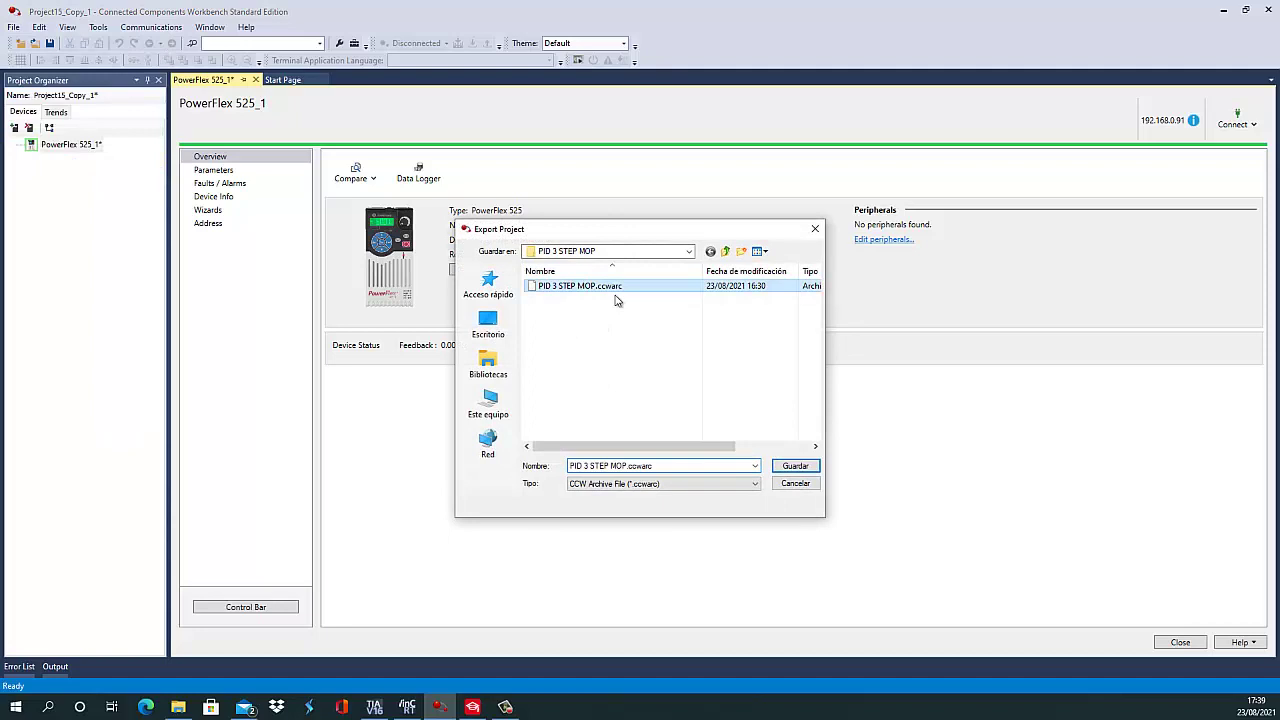
pyautogui.click(795, 466)
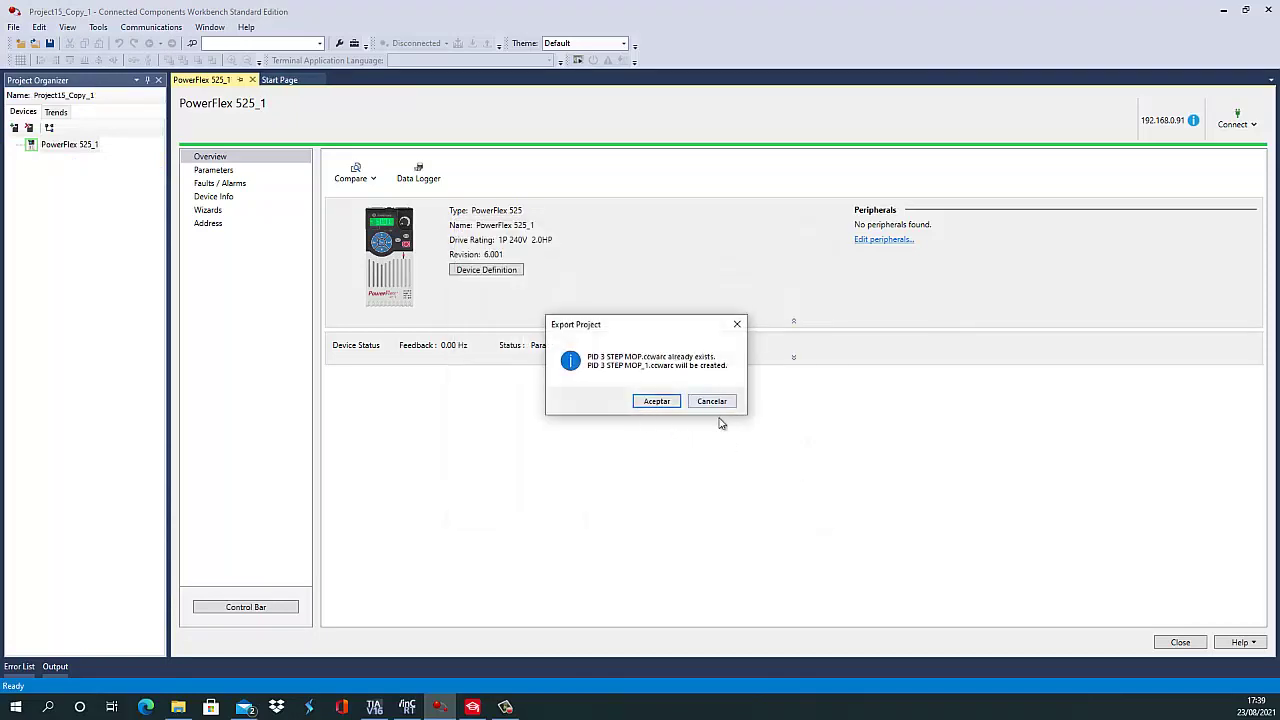
pyautogui.click(657, 403)
pyautogui.click(724, 405)
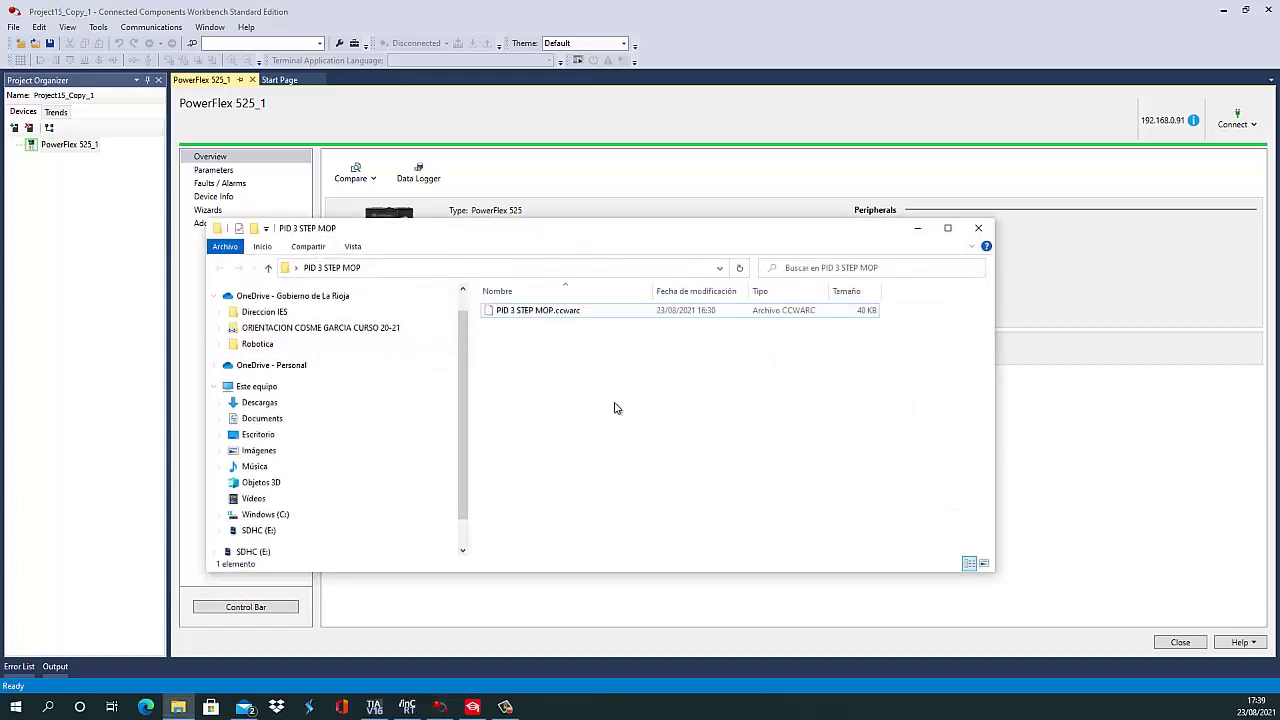
# - Delete the existing PID 3 STEP MOP.ccwarc from the PID 3 STEP MOP folder and export the drive project there as PID 3Step
pyautogui.click(548, 318)
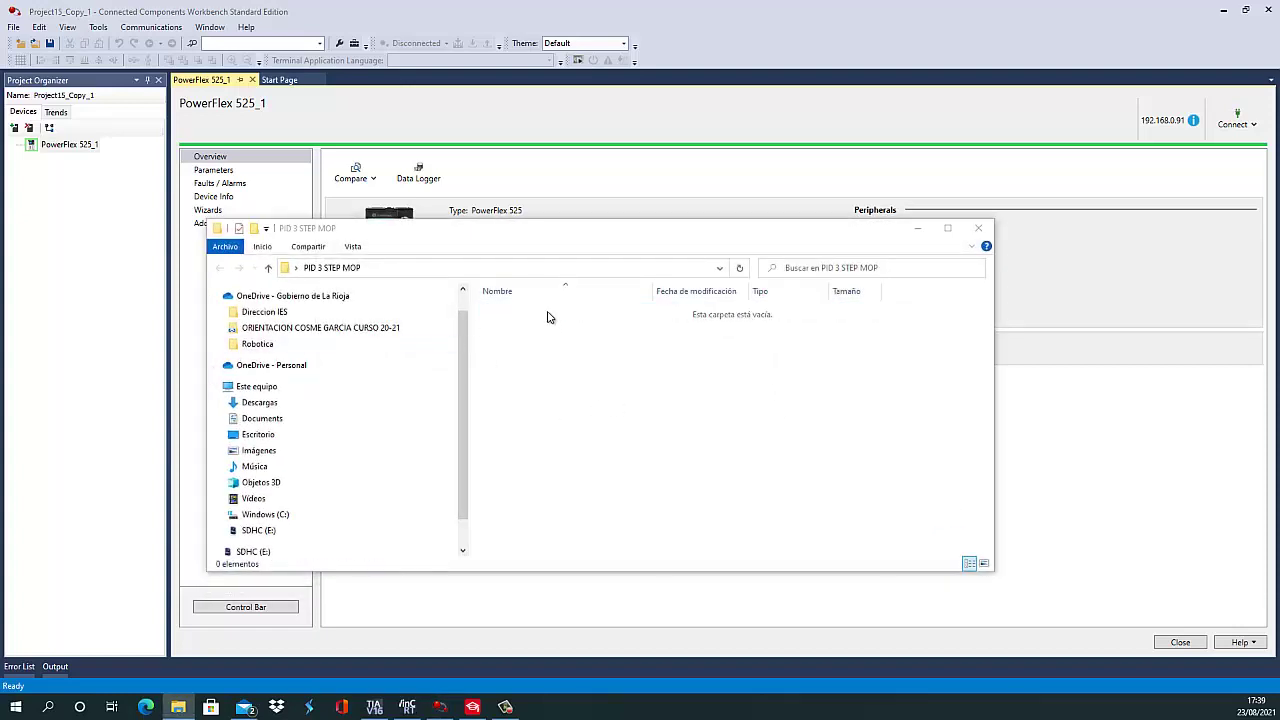
pyautogui.click(917, 228)
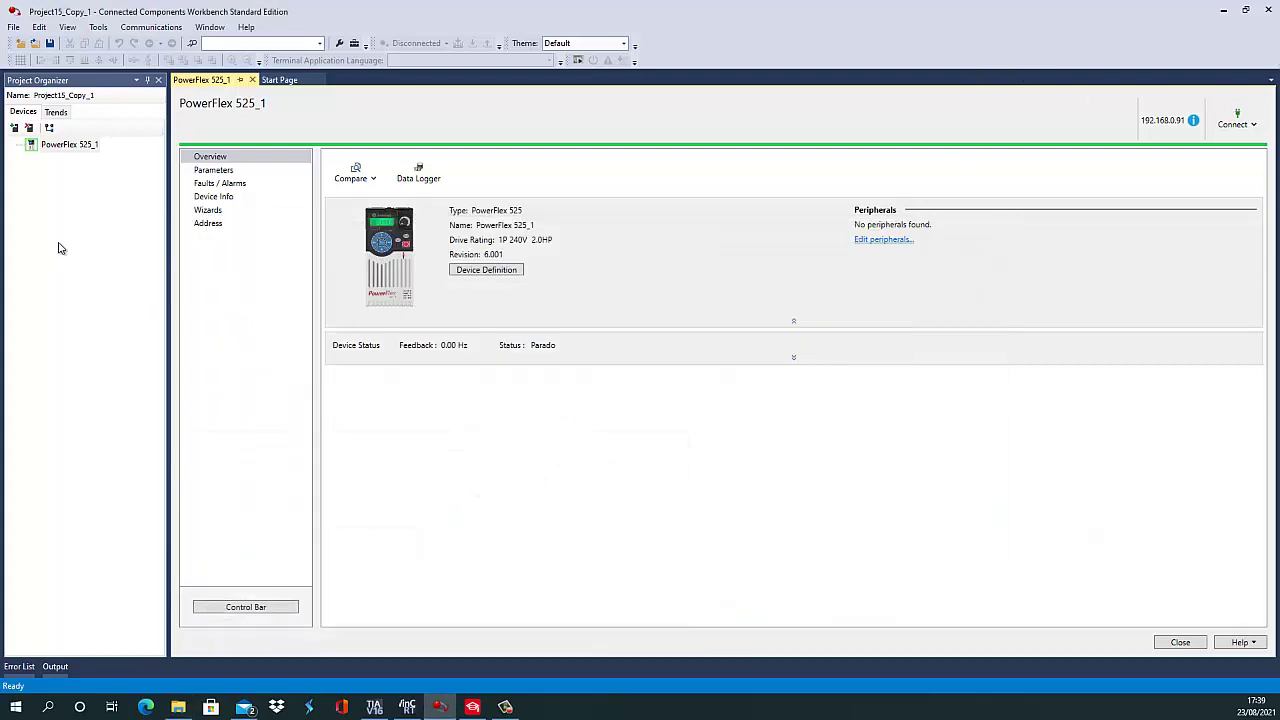
pyautogui.click(50, 146)
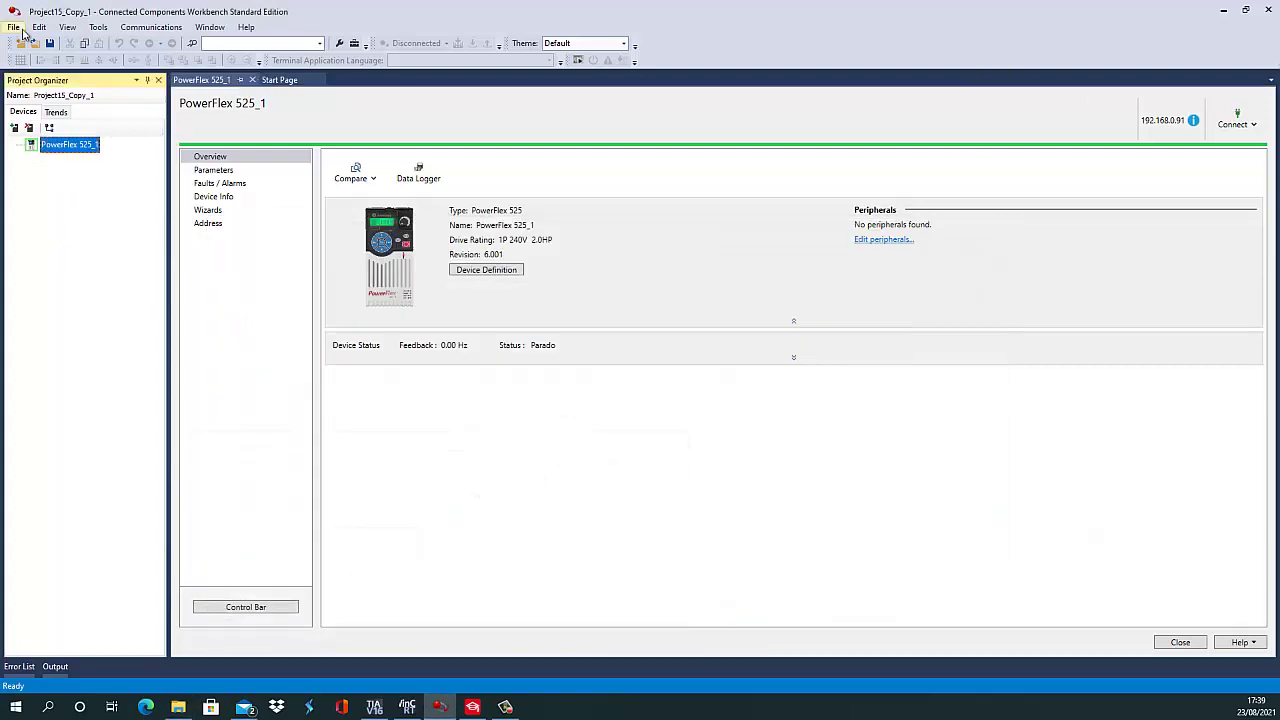
pyautogui.click(14, 27)
pyautogui.click(70, 166)
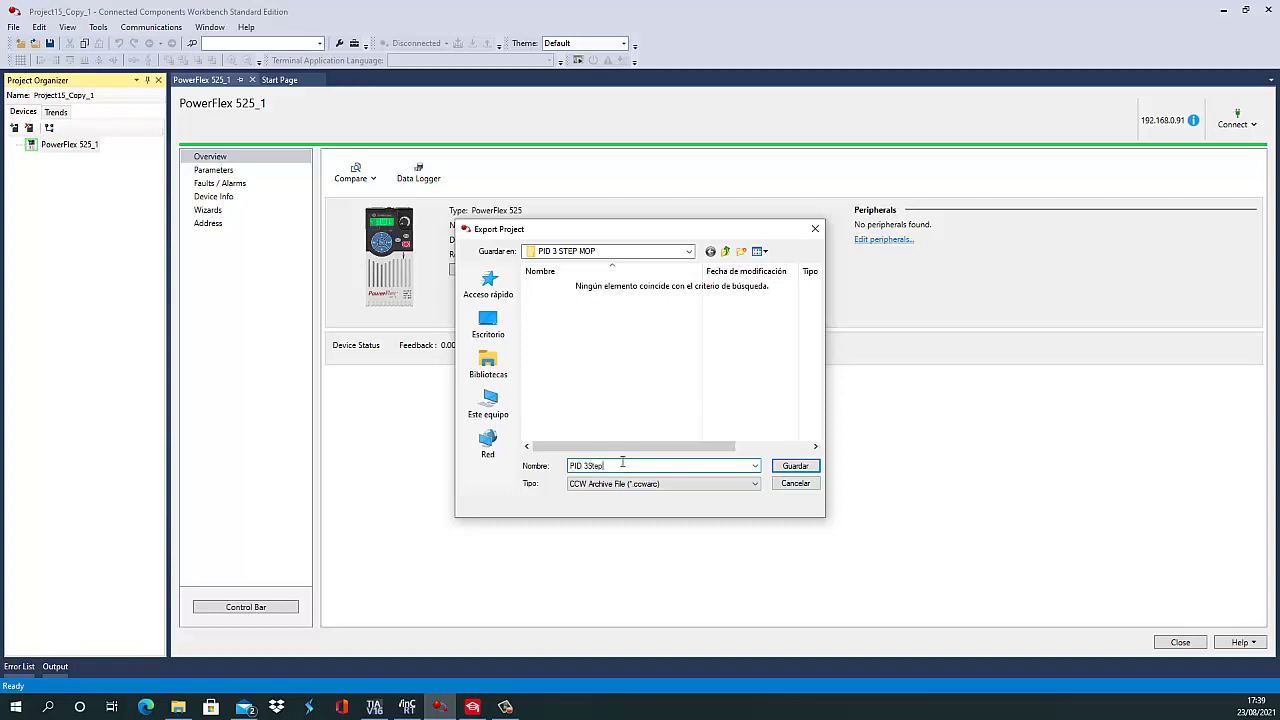
pyautogui.click(795, 466)
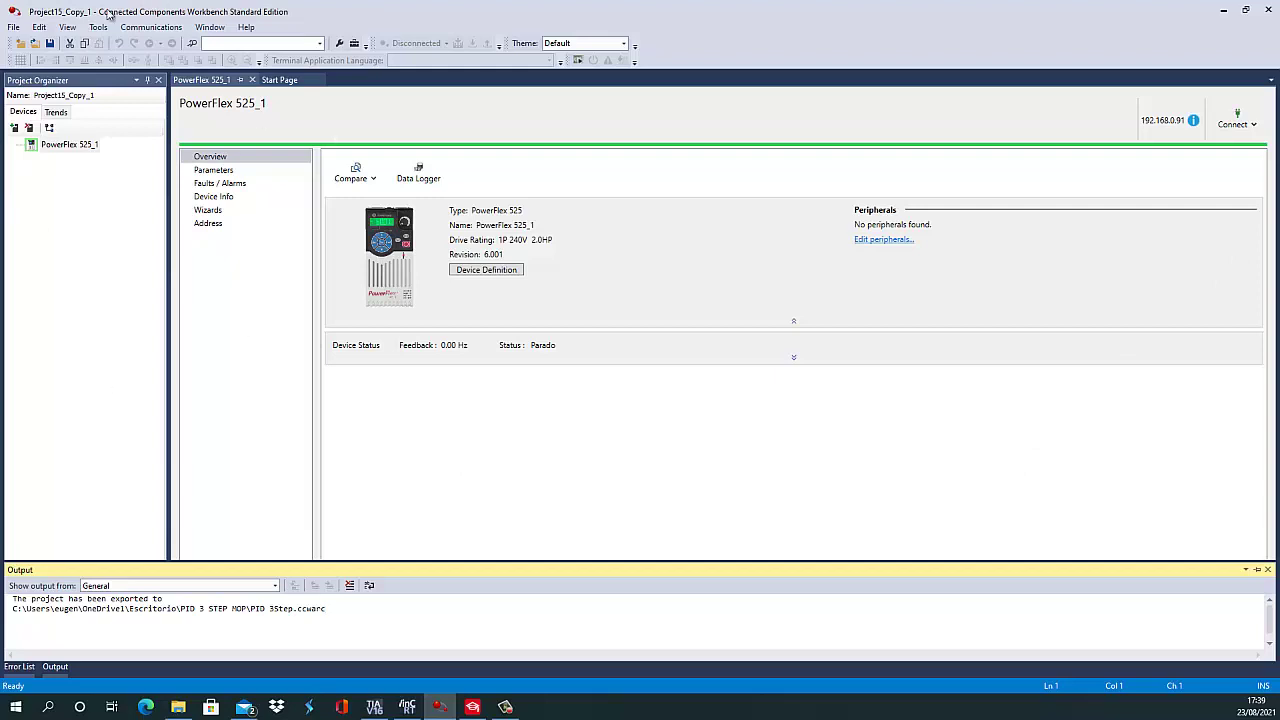
pyautogui.click(13, 28)
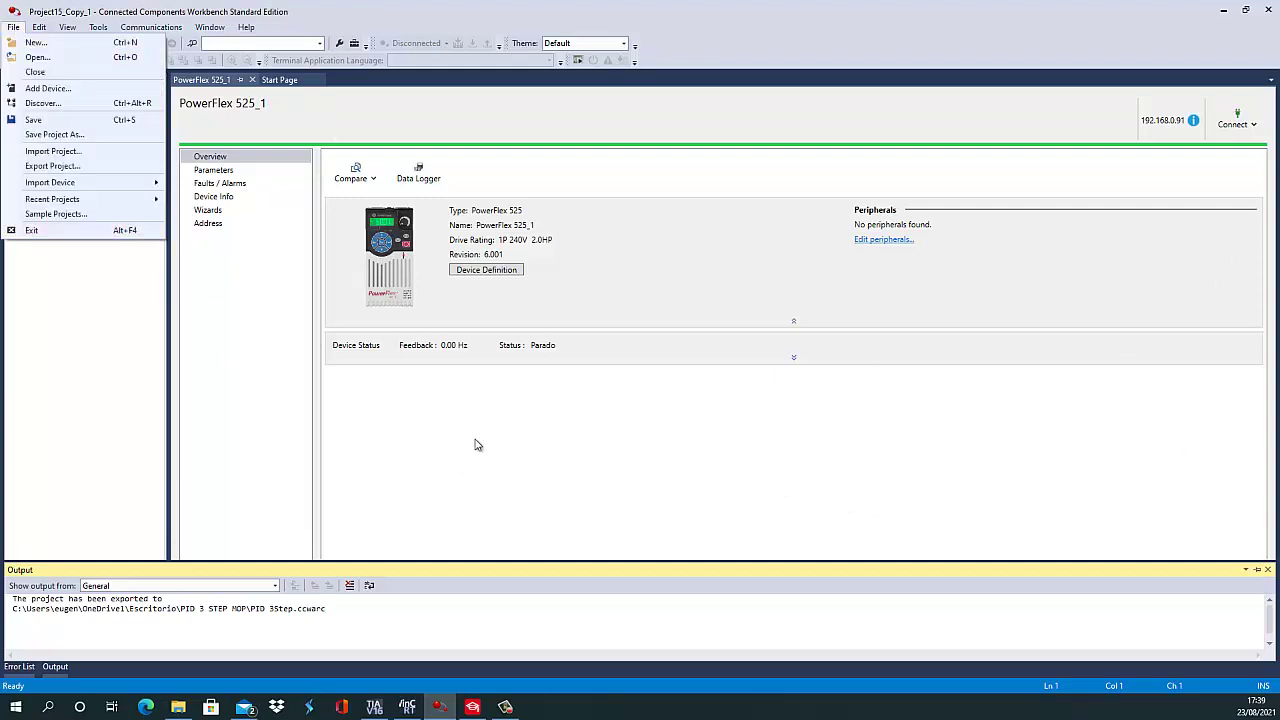
pyautogui.click(517, 448)
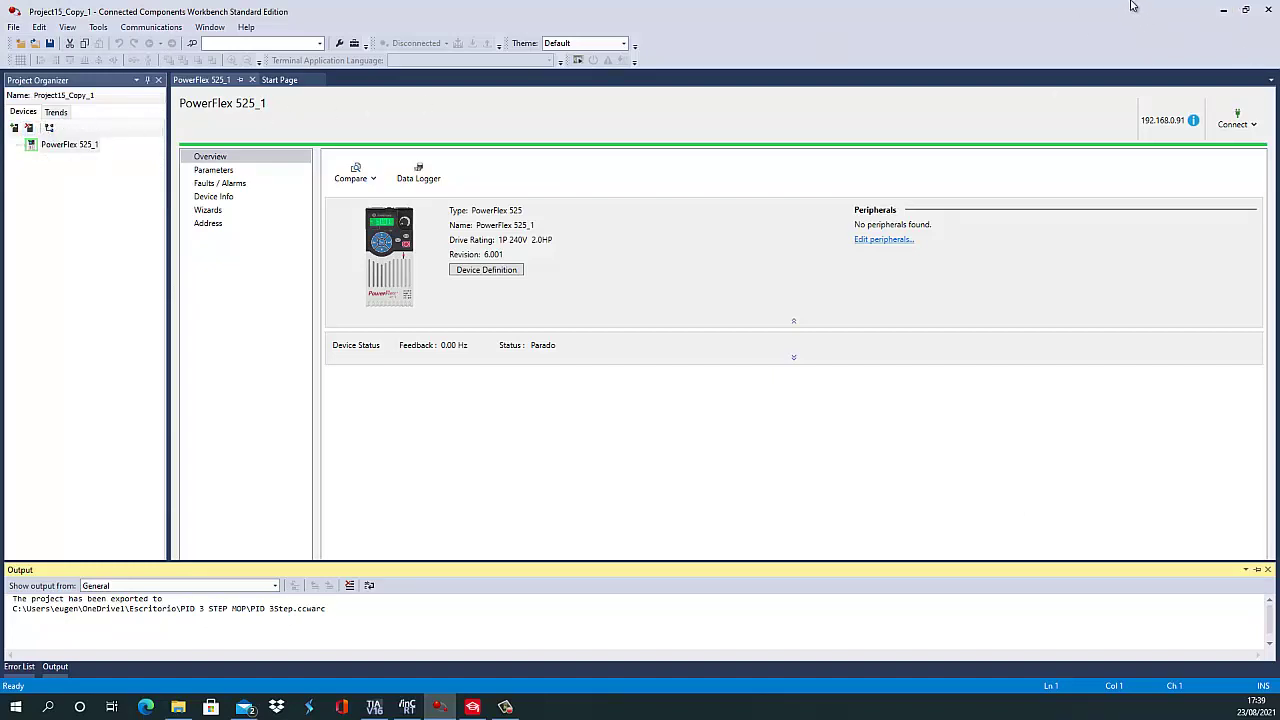
# - Switch to TIA Portal and open the Main [OB1] block to examine the Reverse and Forward run outputs in segment 1
pyautogui.click(1223, 9)
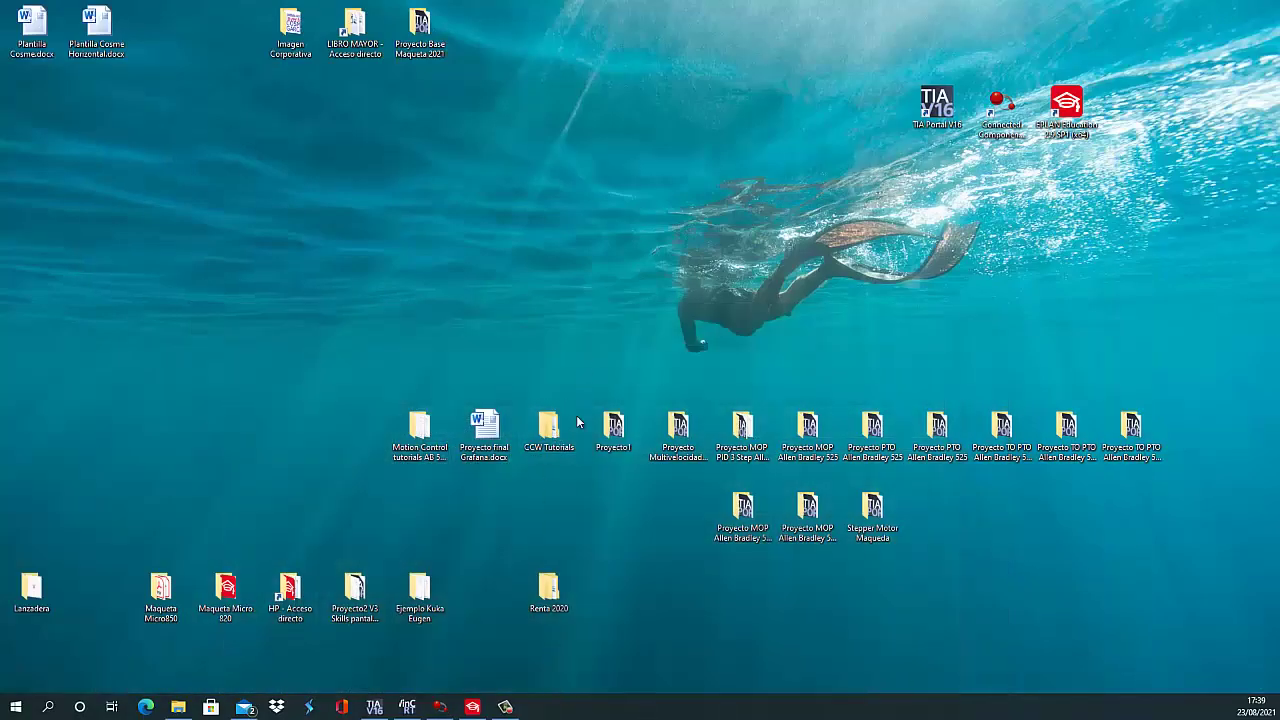
pyautogui.click(374, 707)
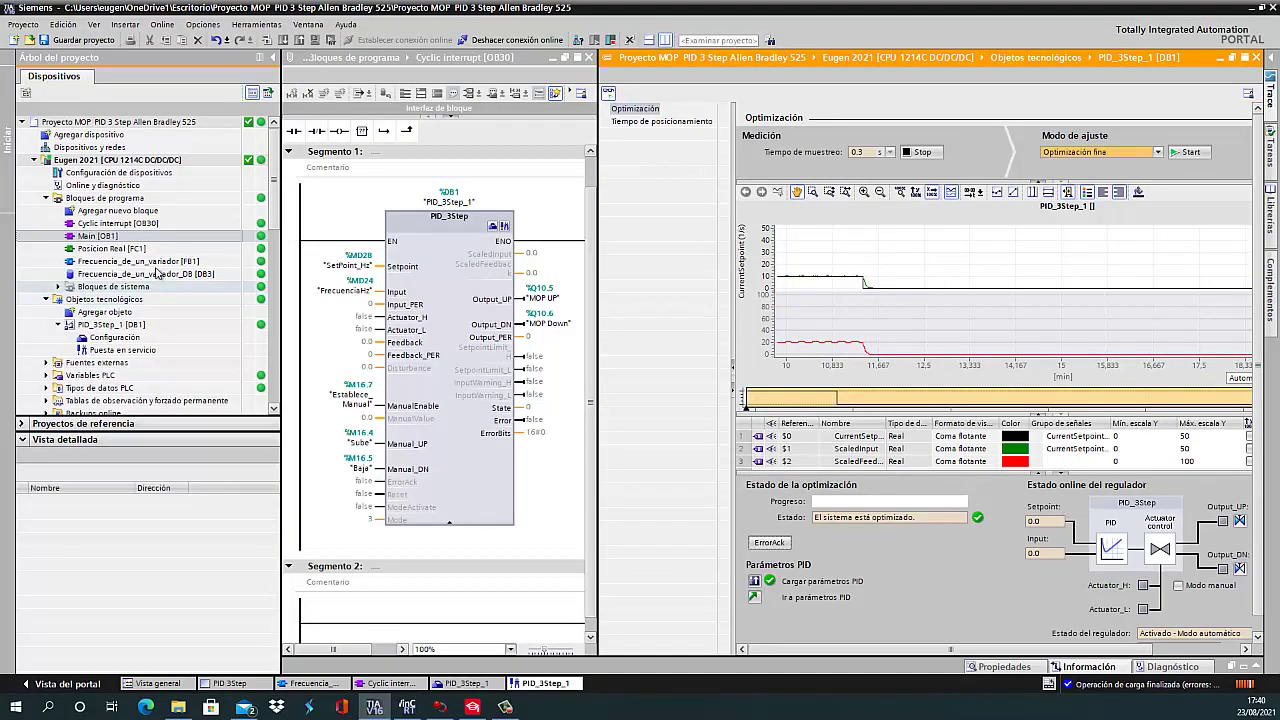
pyautogui.doubleClick(85, 237)
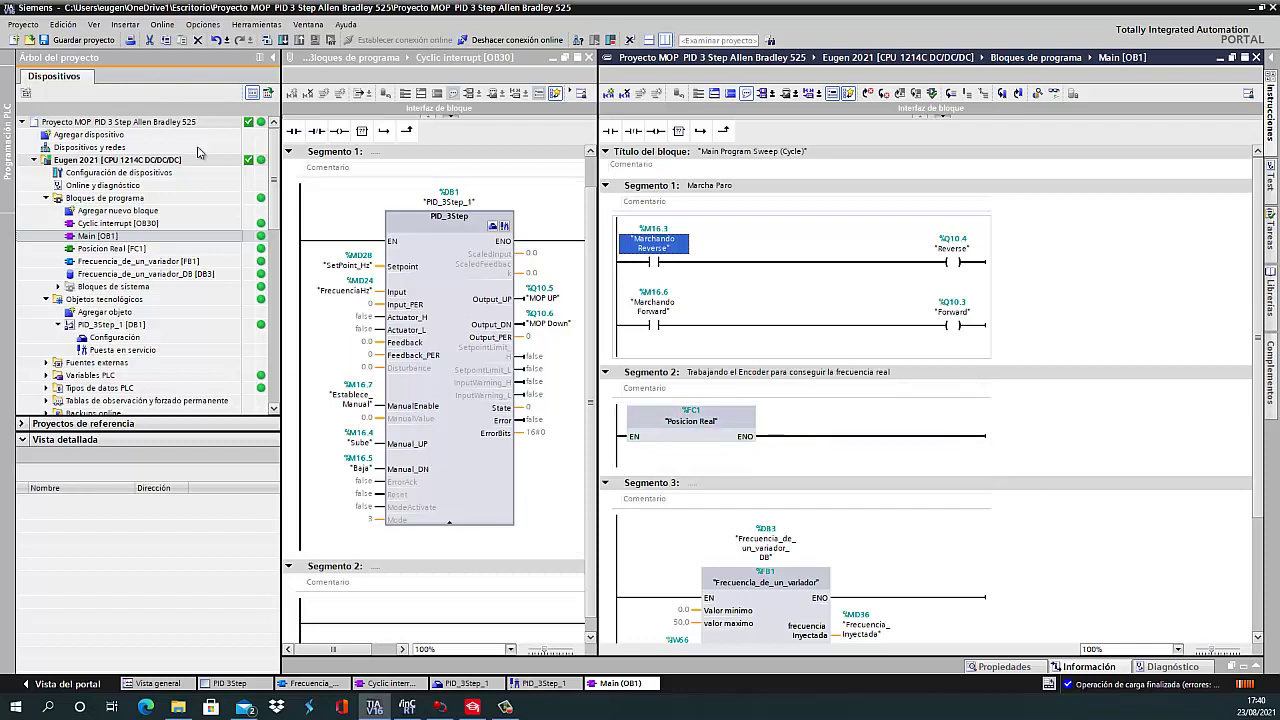
# - Open the project's device view and display the general properties of the CPU 1214C
pyautogui.doubleClick(99, 150)
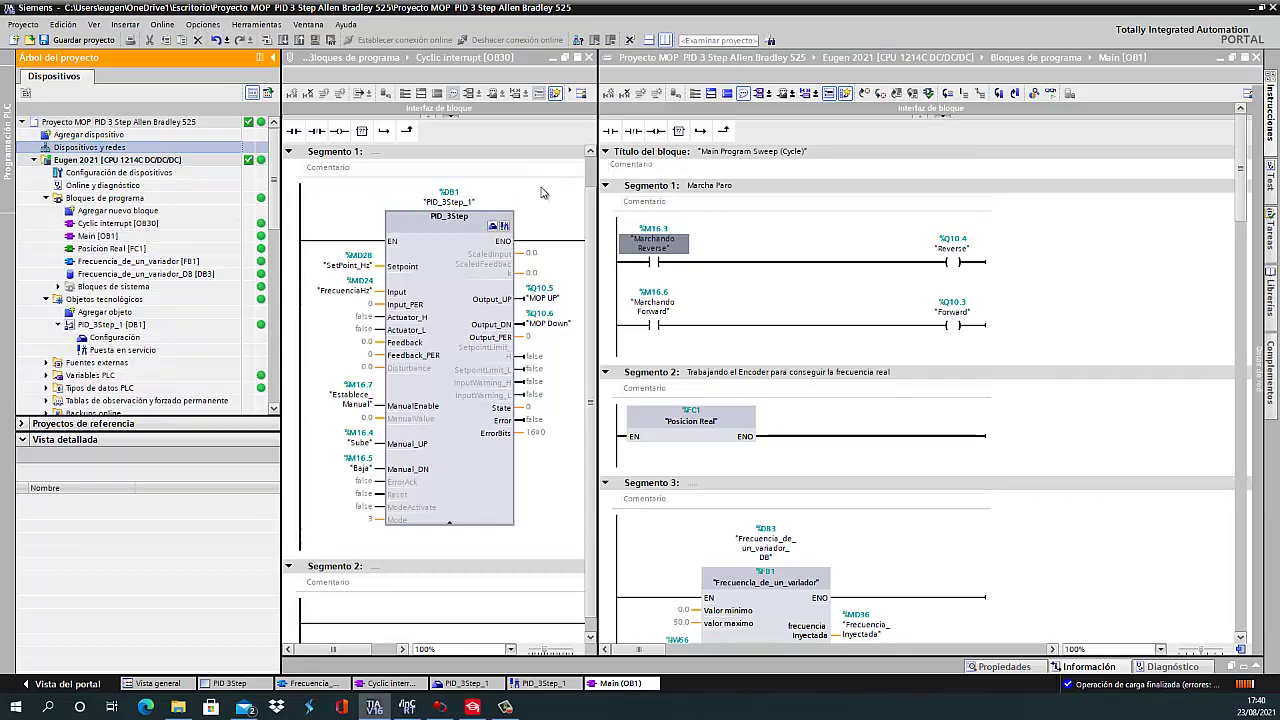
pyautogui.click(643, 182)
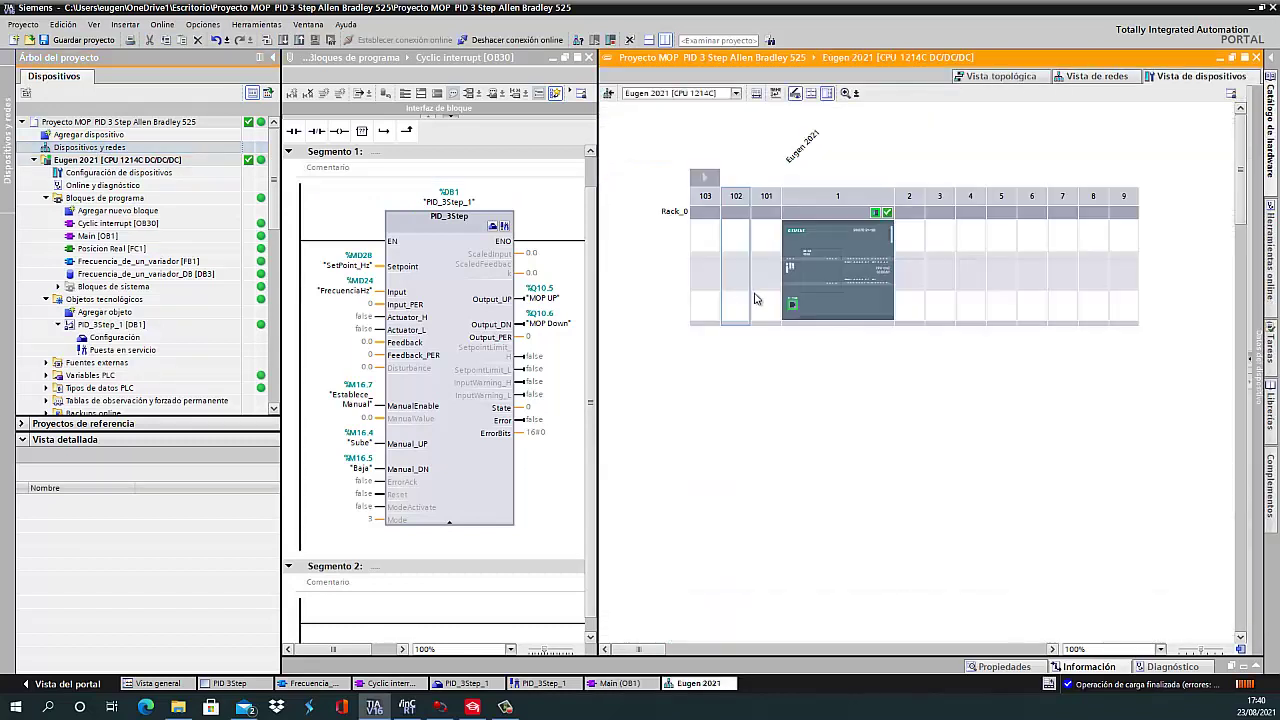
pyautogui.doubleClick(839, 315)
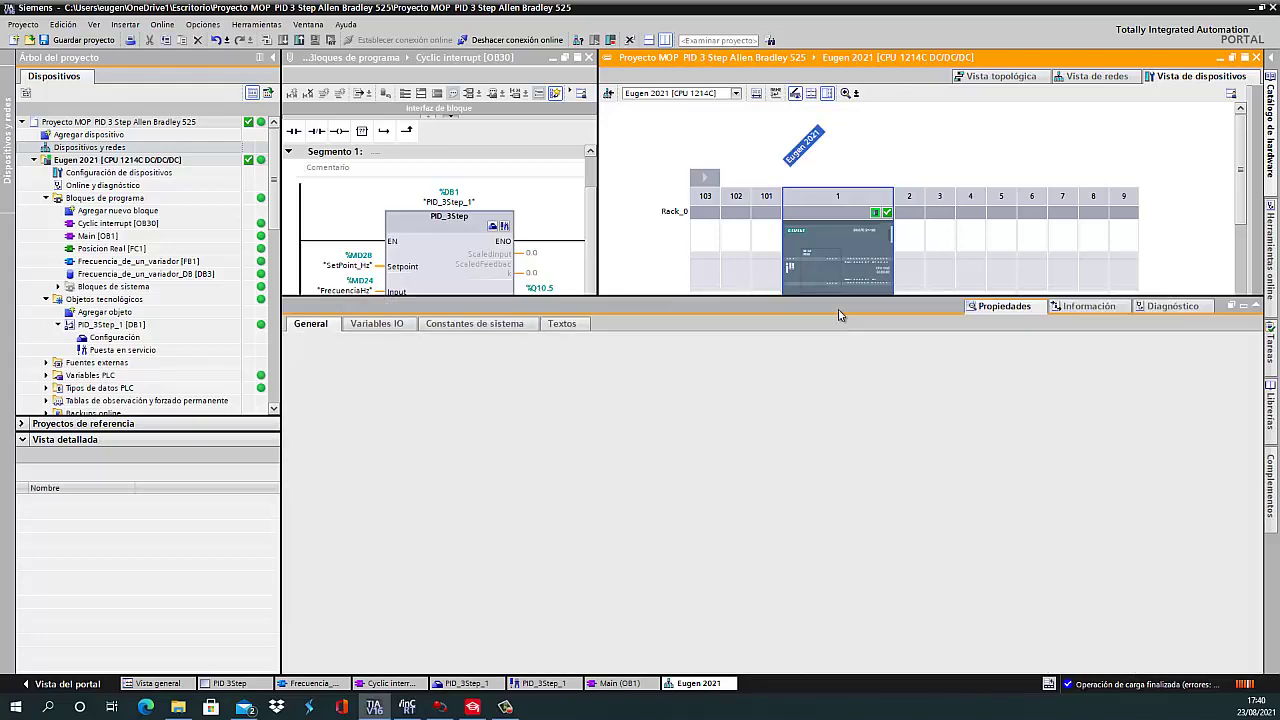
pyautogui.click(360, 504)
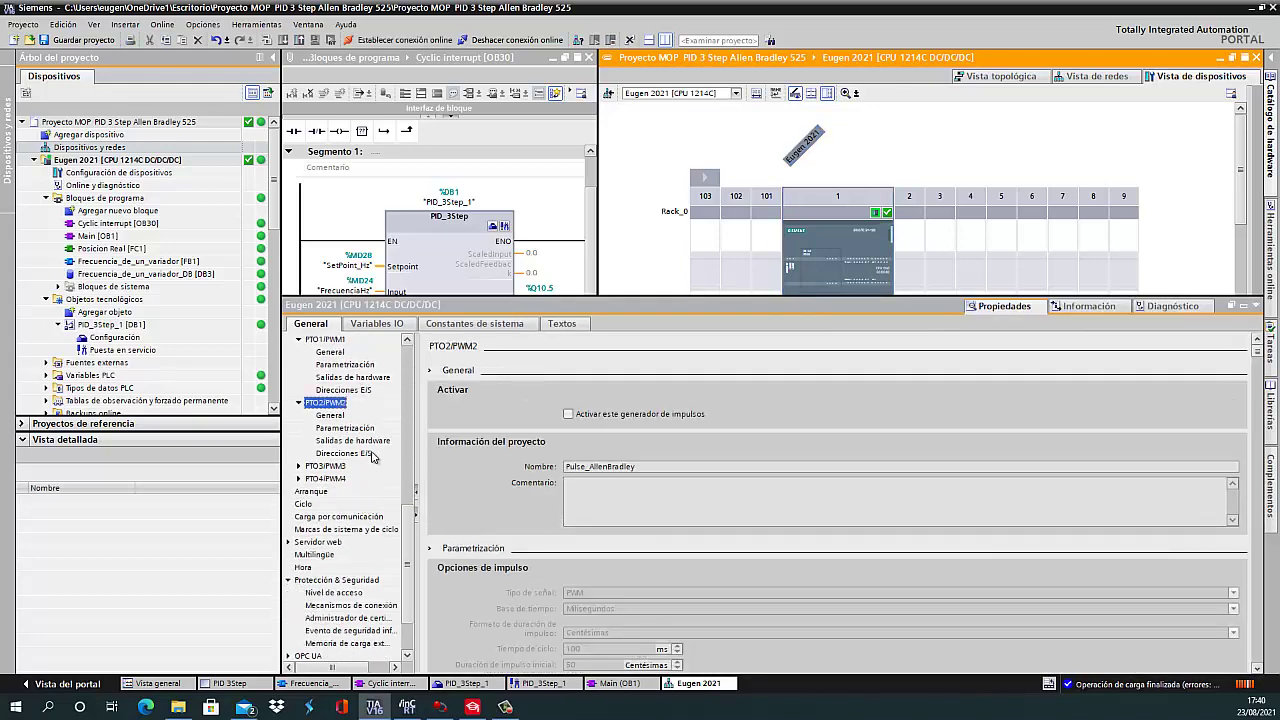
# - Examine the HSC1 high-speed counter's activation, counting mode, phase and frequency measurement period, and close the device view
pyautogui.moveTo(410, 532); pyautogui.dragTo(405, 442)
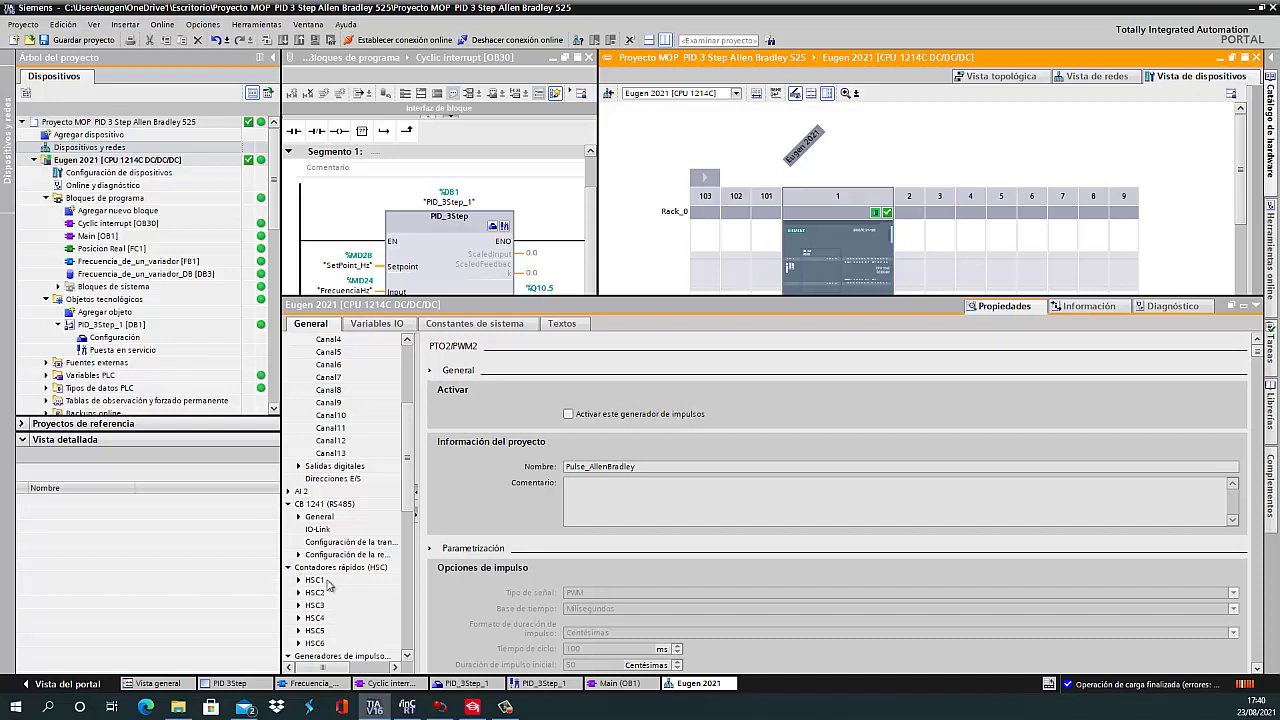
pyautogui.scroll(-2, 450, 614)
pyautogui.click(300, 581)
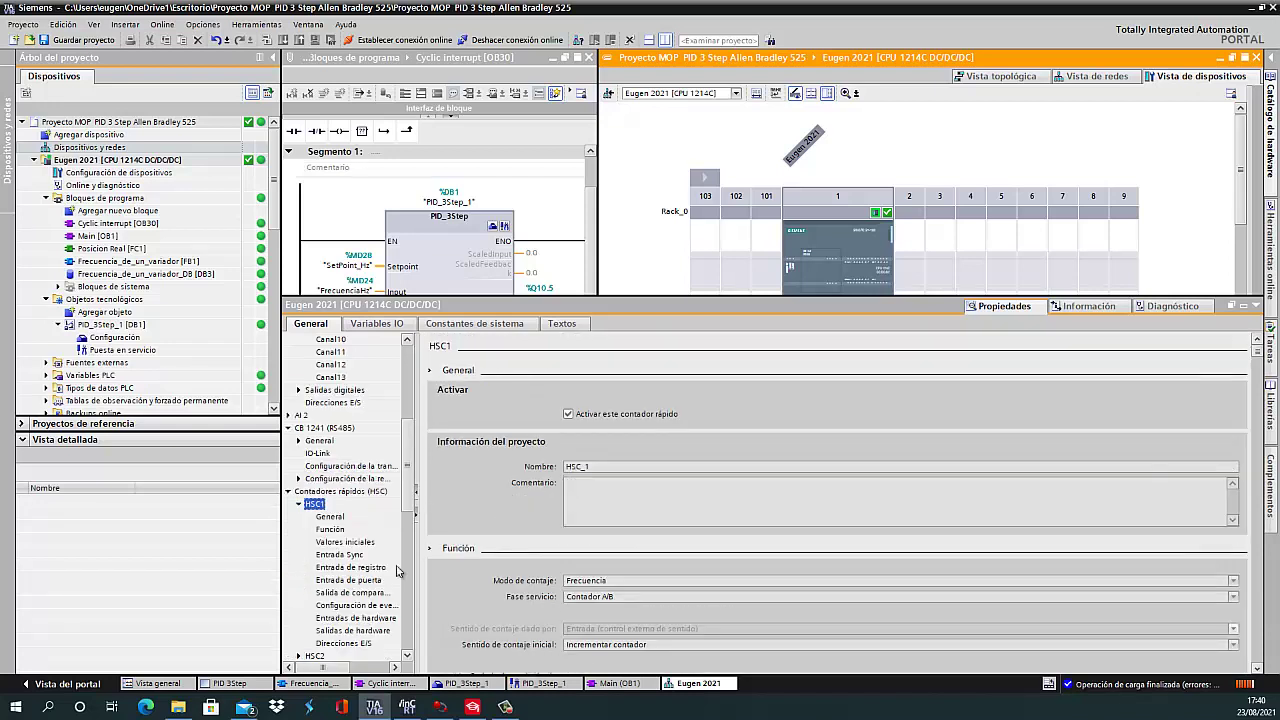
pyautogui.scroll(-1, 622, 574)
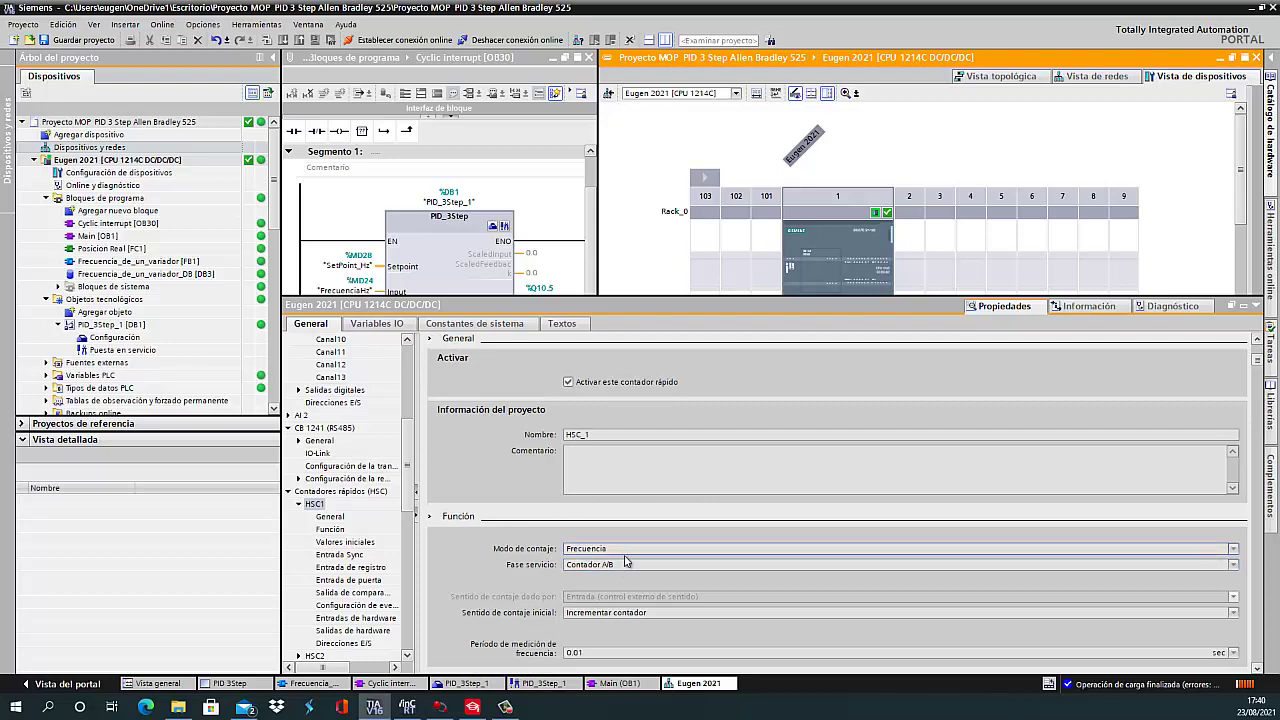
pyautogui.click(1256, 308)
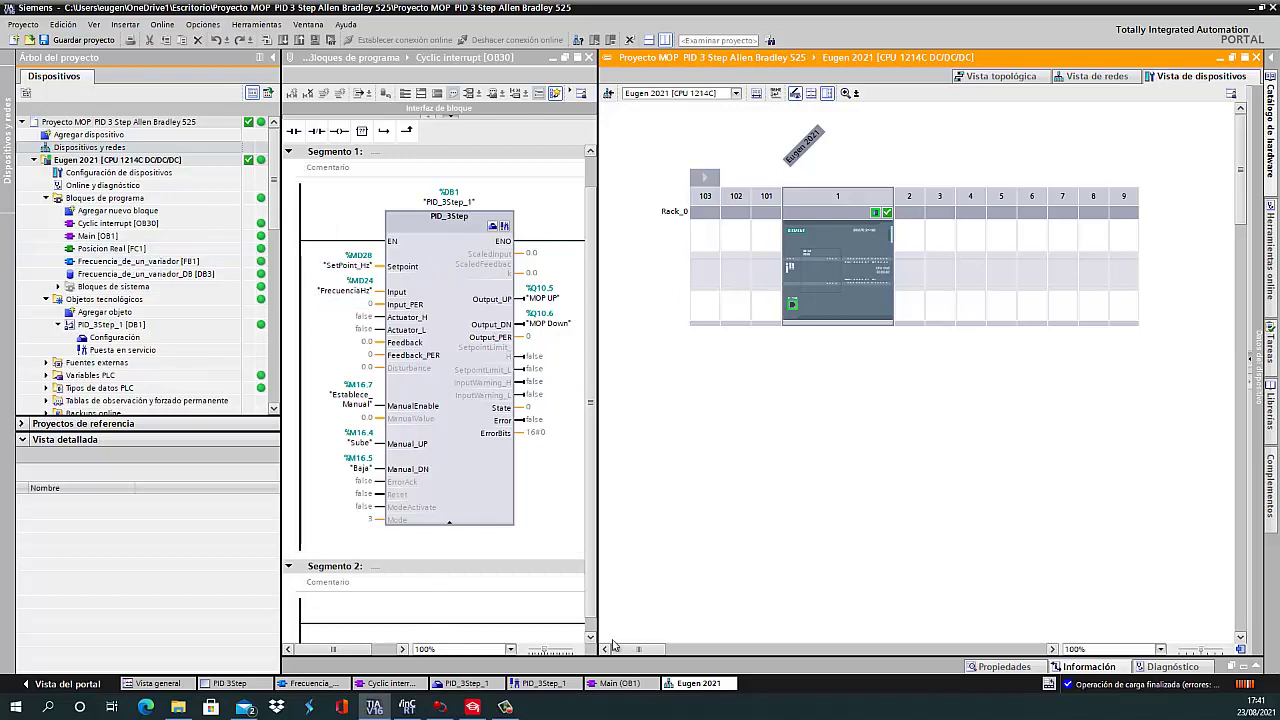
pyautogui.click(1256, 58)
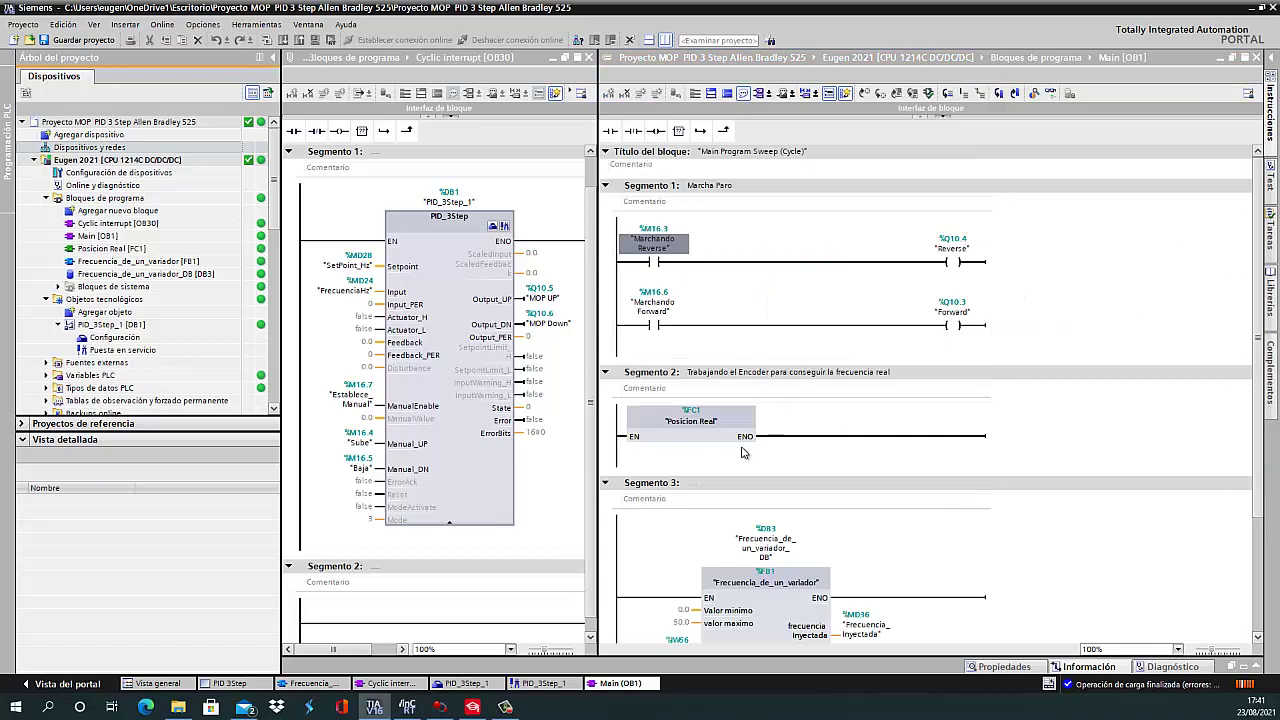
# - Examine the Posicion Real call in segment 2 and the Frecuencia_de_un_variador block in segment 3 of Main [OB1]
pyautogui.click(797, 502)
pyautogui.scroll(-3, 923, 548)
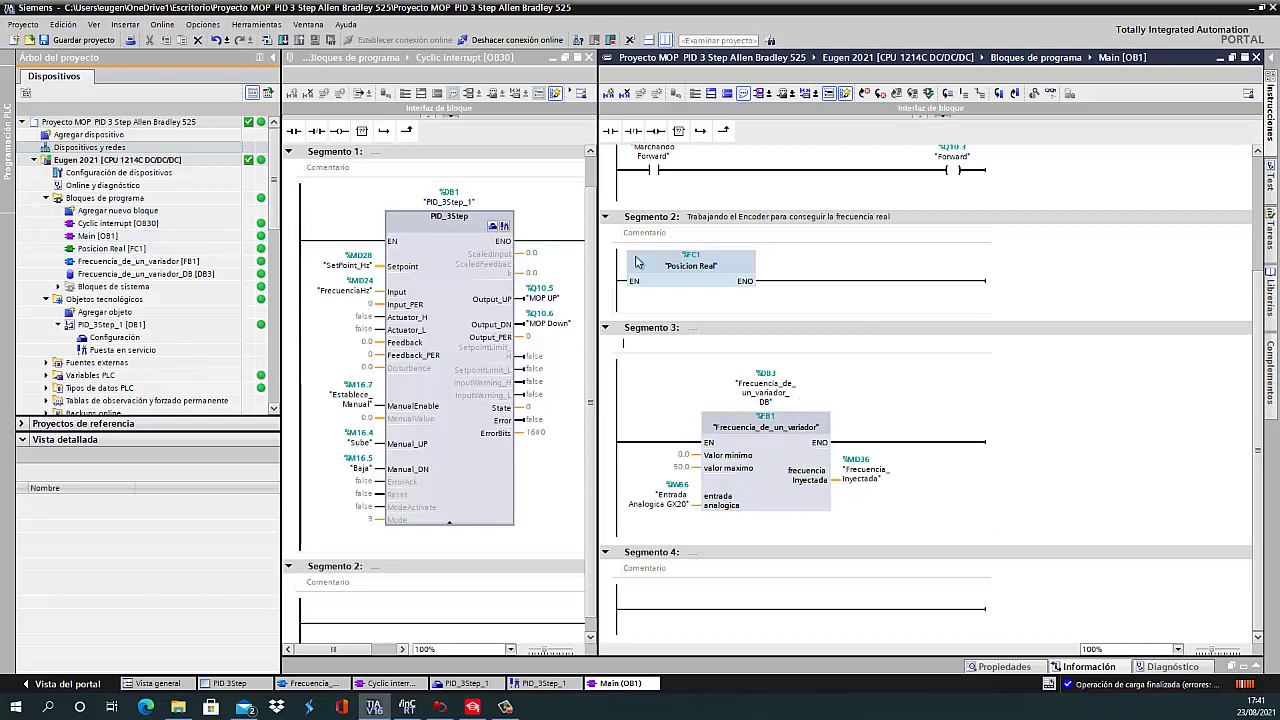
# - Select Main [OB1] in the project and examine the frecuencia Inyectada output of the Frecuencia_de_un_variador block in segment 3
pyautogui.click(97, 236)
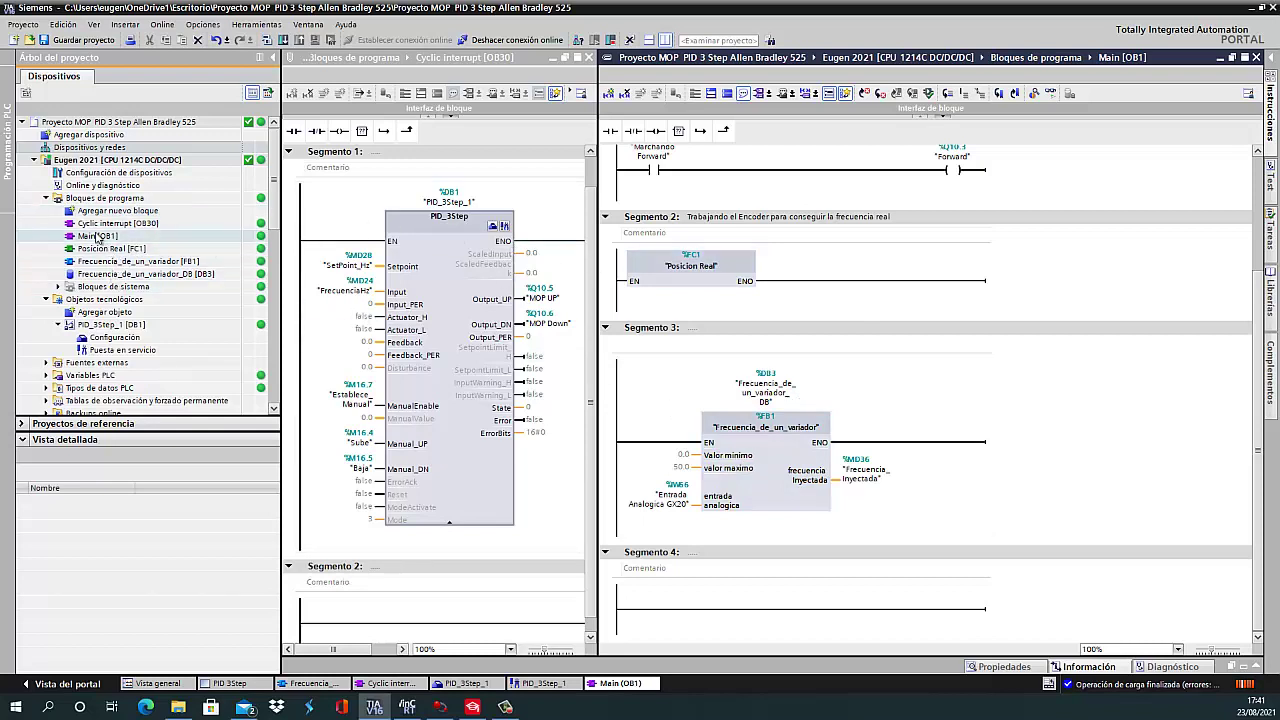
pyautogui.click(868, 452)
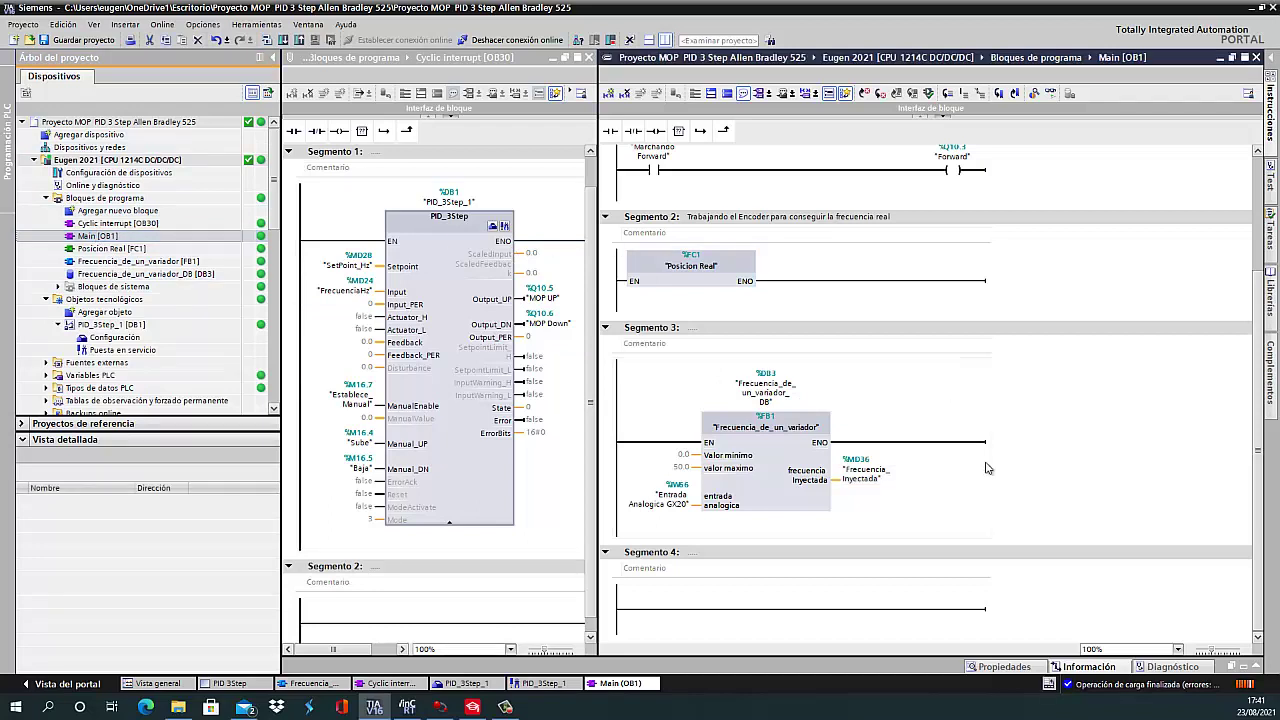
pyautogui.scroll(3, 968, 495)
pyautogui.scroll(-3, 968, 495)
# - Open Cyclic interrupt [OB30] to examine the PID_3Step block's inputs and outputs, and close the Main [OB1] editor
pyautogui.doubleClick(117, 223)
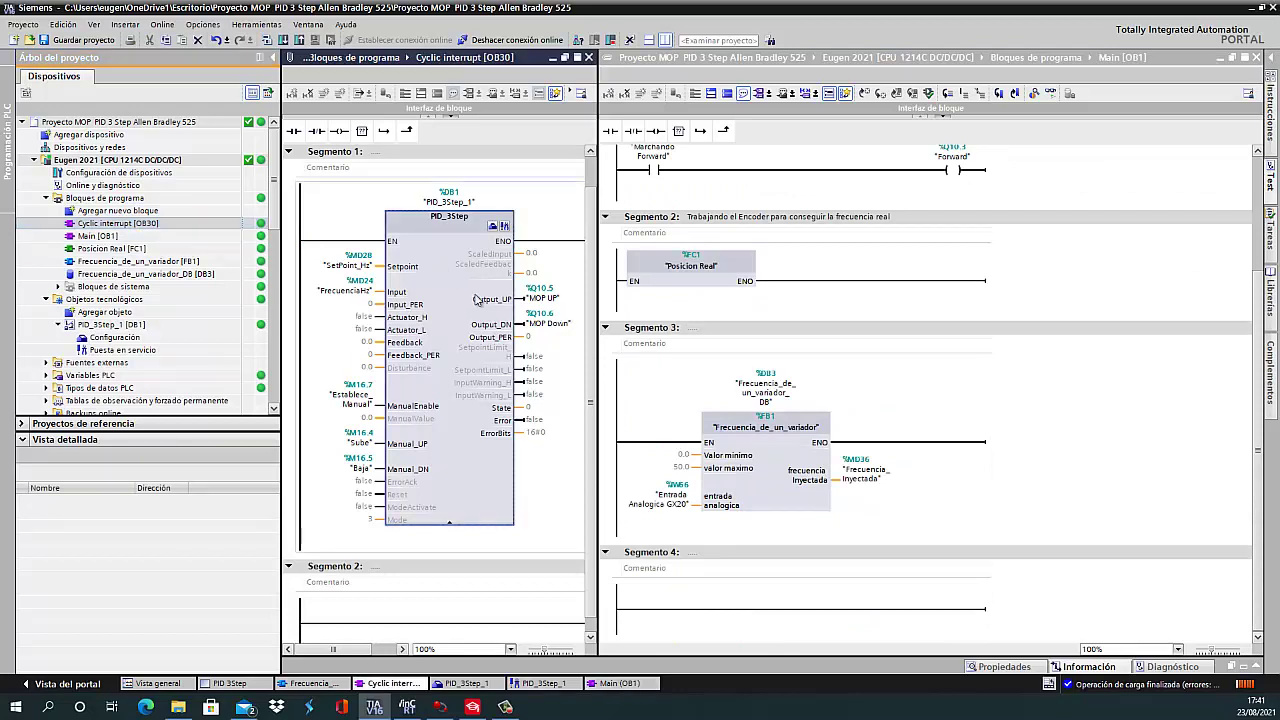
pyautogui.scroll(-1, 466, 436)
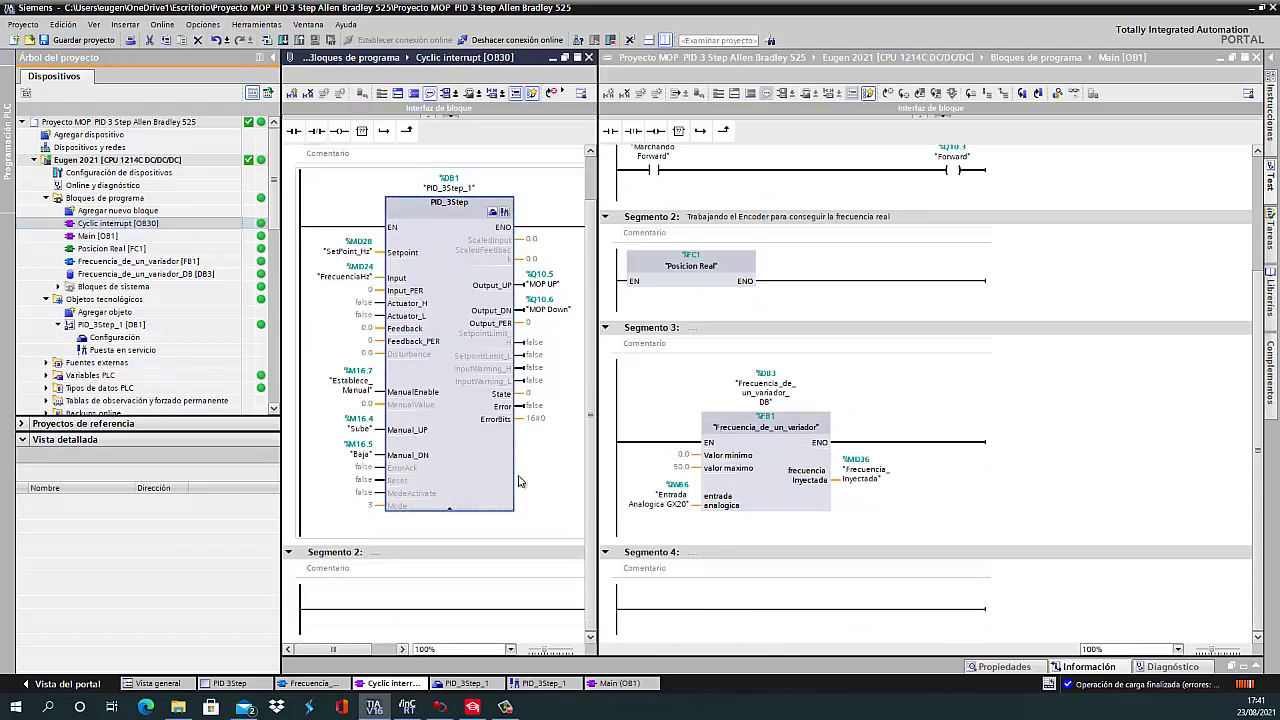
pyautogui.moveTo(598, 300); pyautogui.dragTo(886, 300)
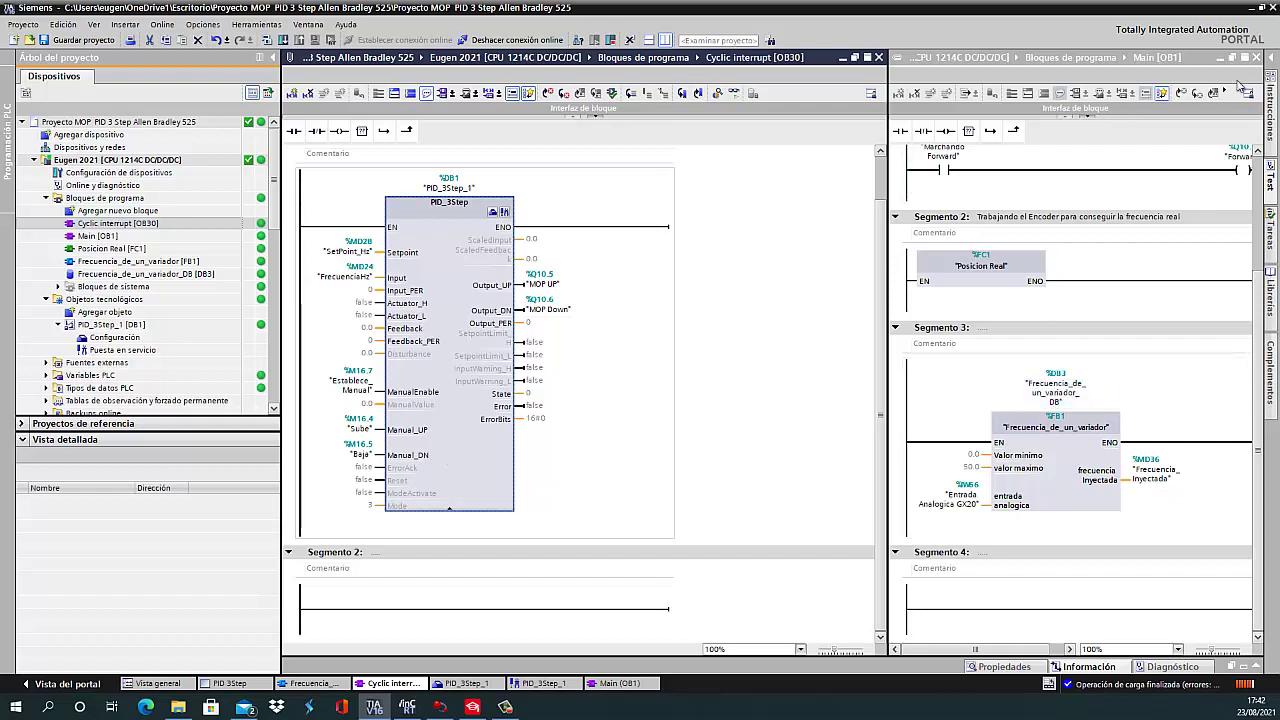
pyautogui.click(1257, 58)
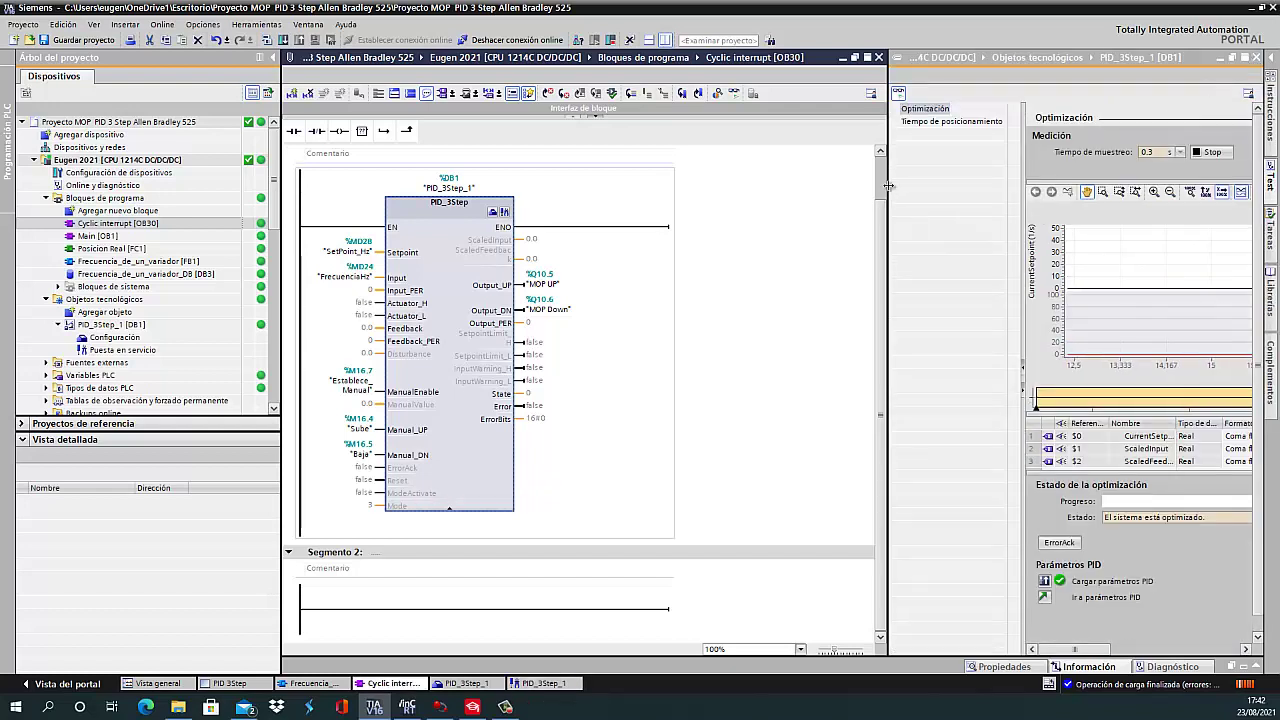
pyautogui.moveTo(890, 188); pyautogui.dragTo(704, 262)
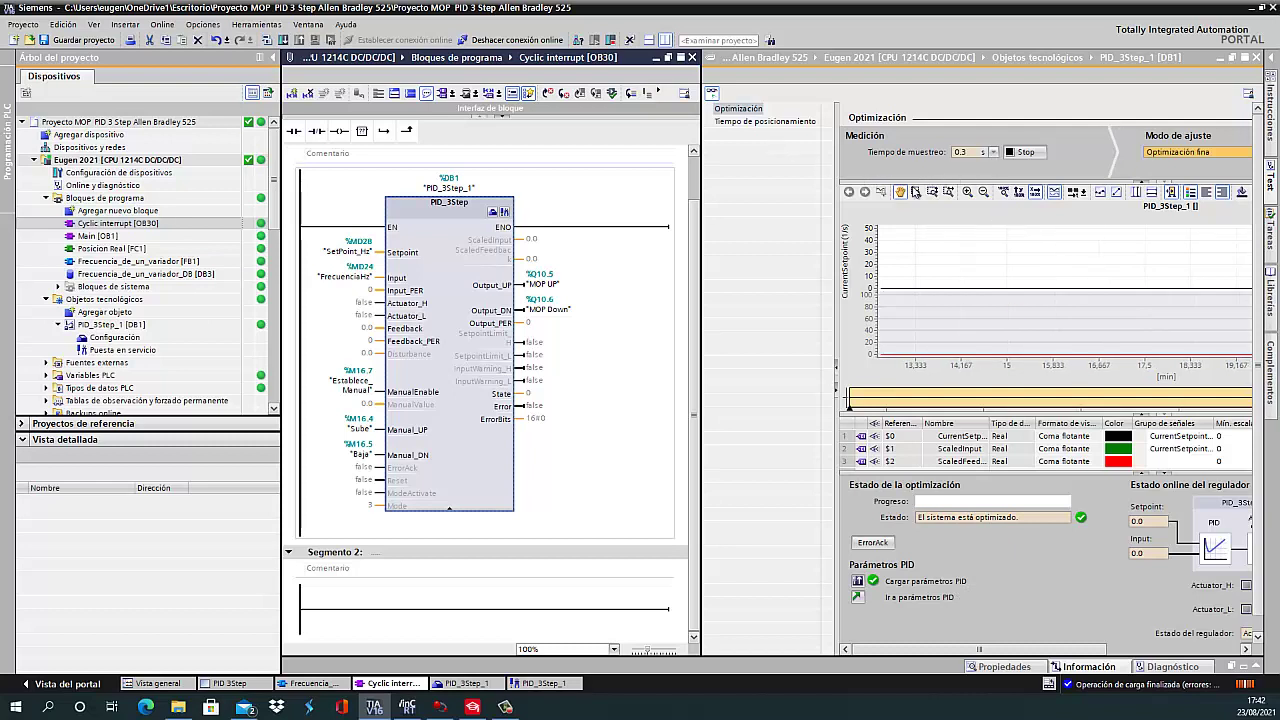
# - Open the PID_3Step_1 configuration in parameter view and display its PID parameters beside the Cyclic interrupt block
pyautogui.click(97, 338)
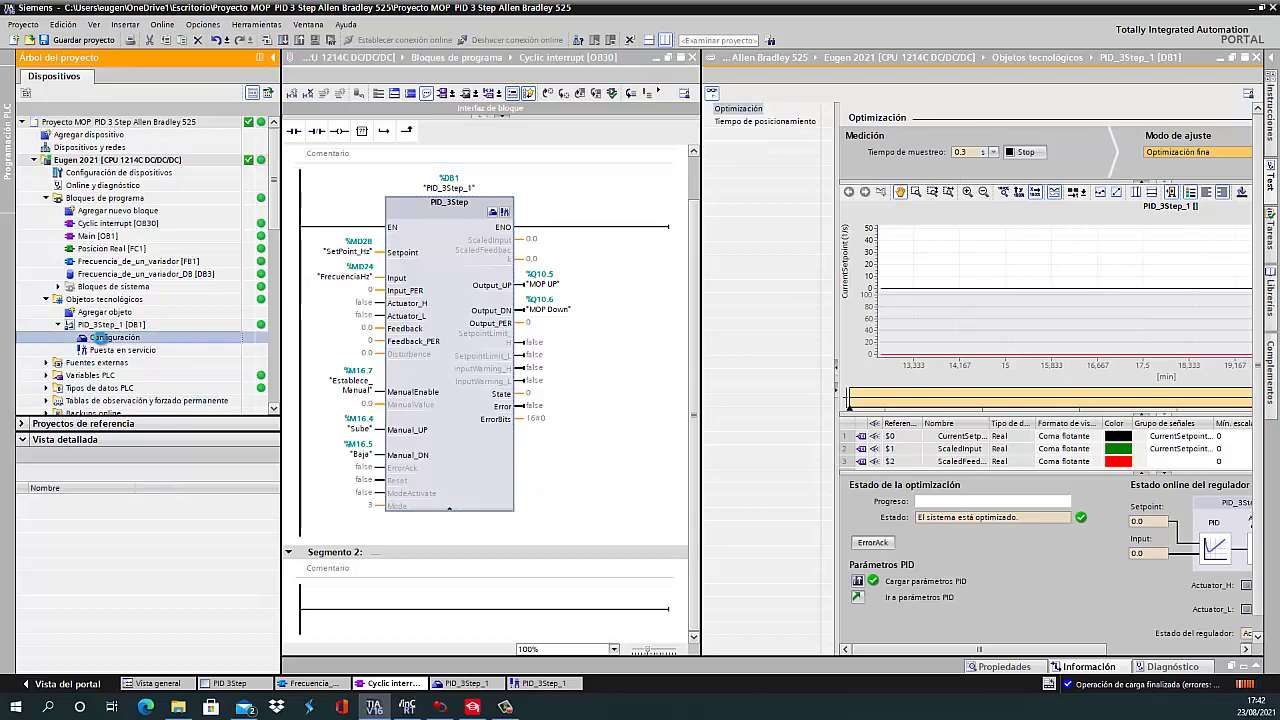
pyautogui.click(1212, 78)
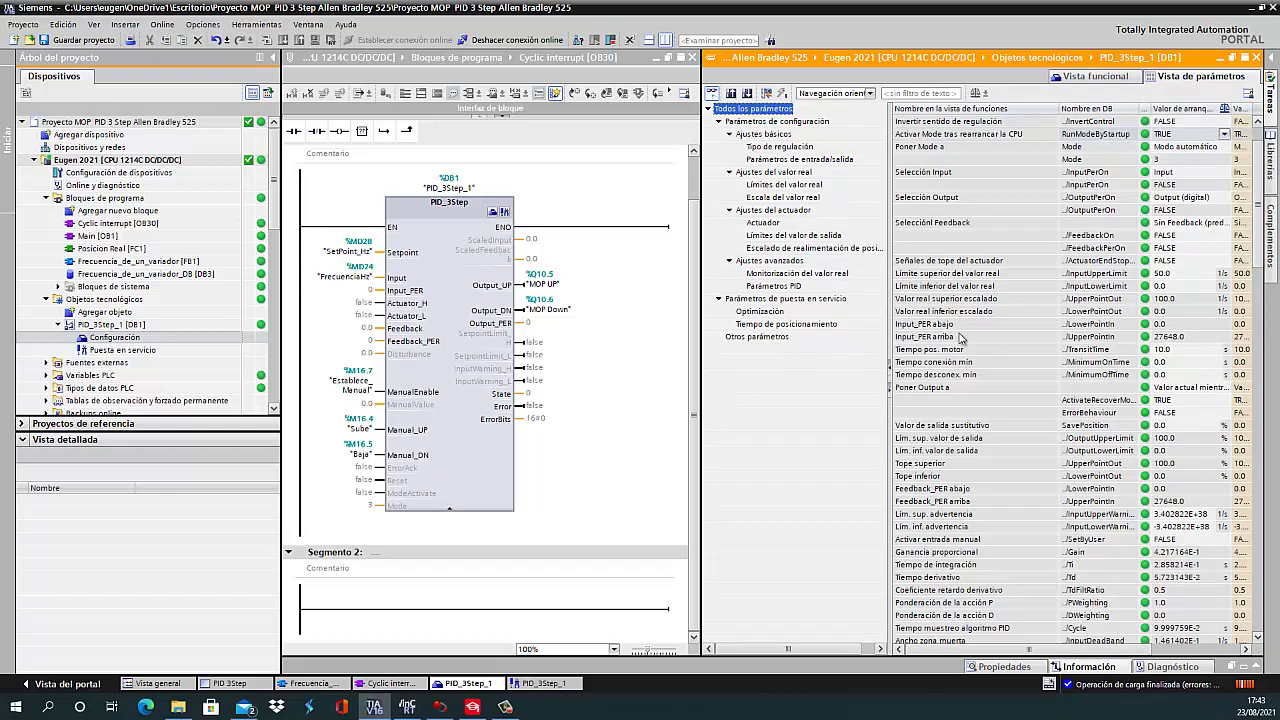
pyautogui.click(771, 286)
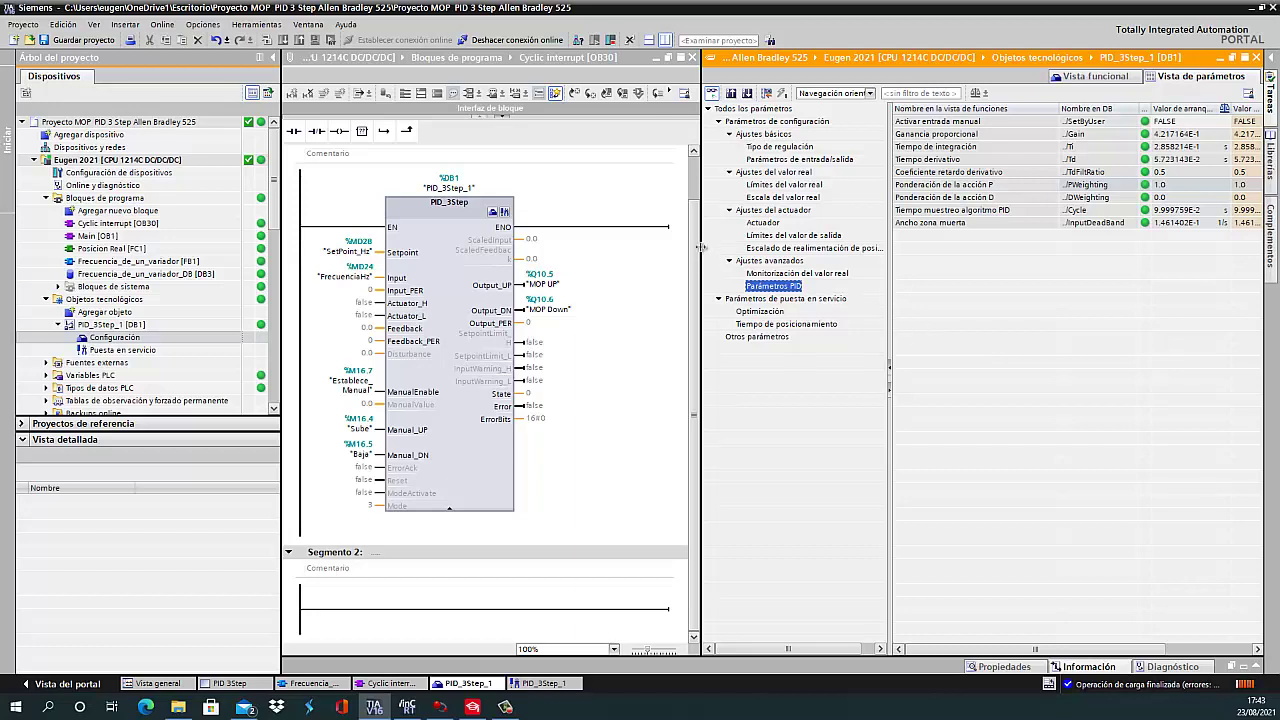
pyautogui.moveTo(717, 246); pyautogui.dragTo(769, 246)
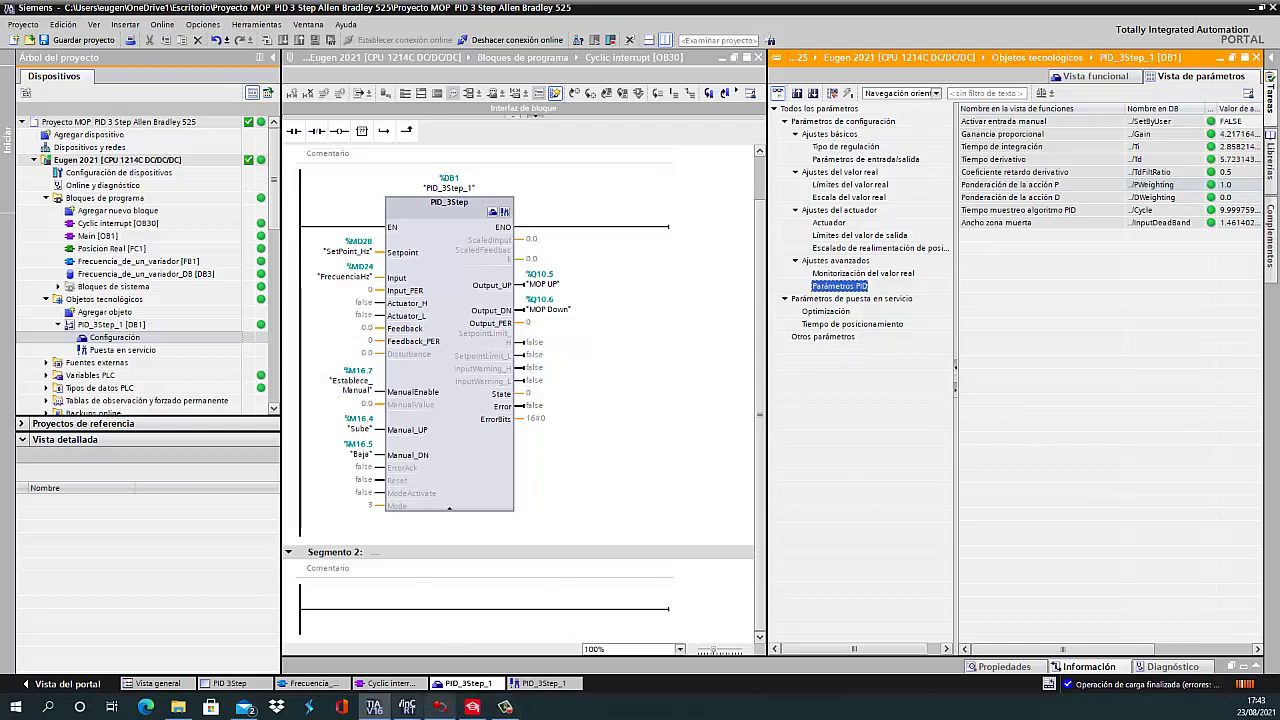
# - Switch to the RT Simulator HMI, enable Manual MOP and start the motor in Forward
pyautogui.click(406, 708)
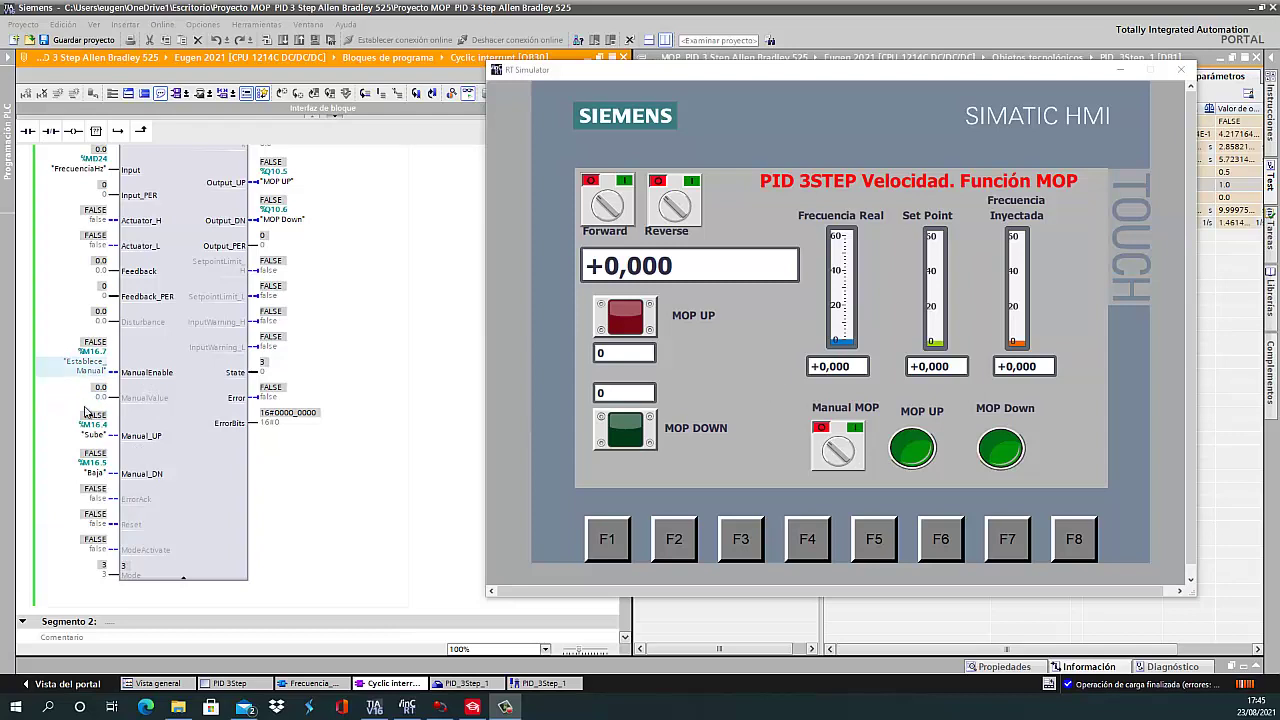
pyautogui.click(850, 438)
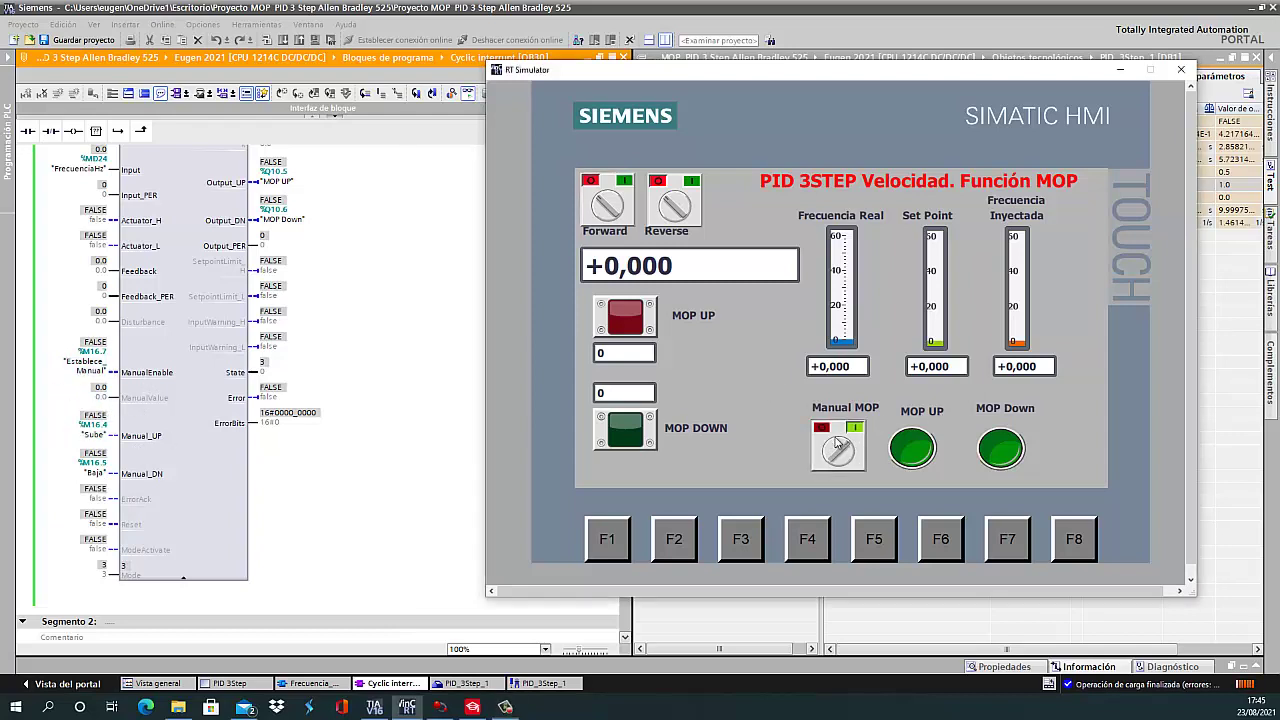
pyautogui.click(598, 207)
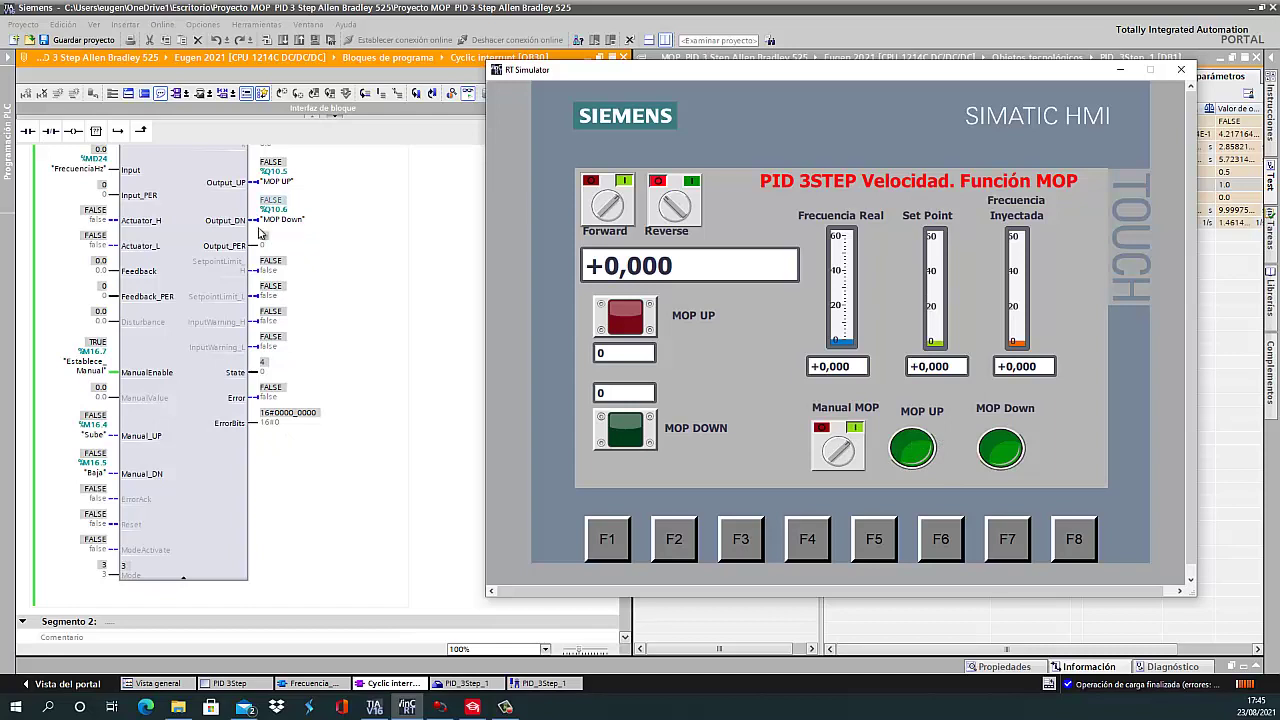
# - Test raising and lowering the drive frequency manually with MOP UP and MOP Down, and switch Manual MOP off
pyautogui.click(913, 452)
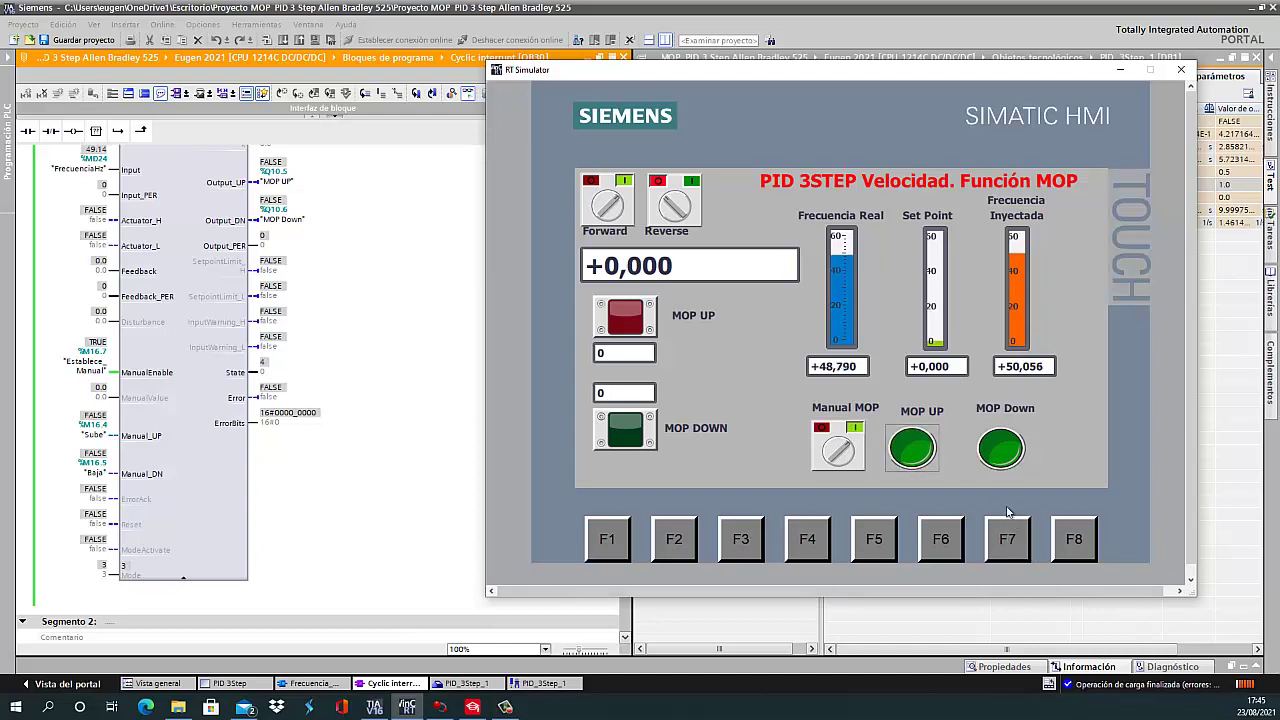
pyautogui.click(1005, 450)
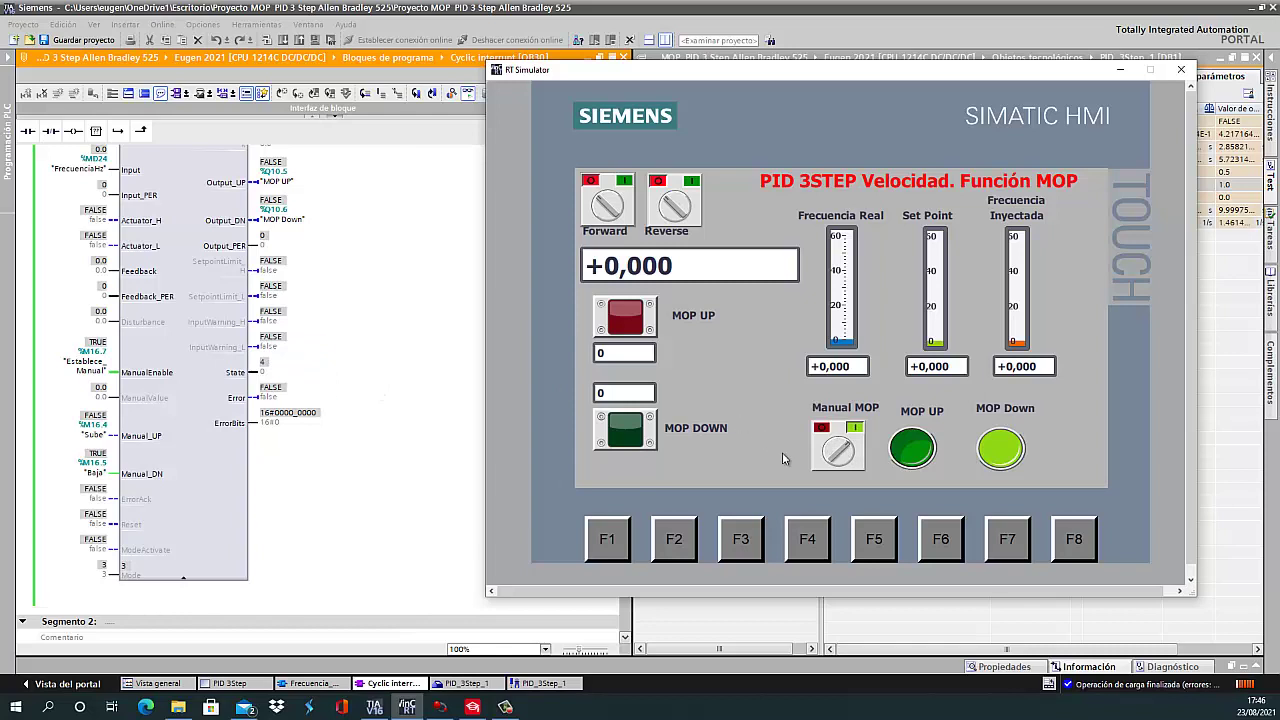
pyautogui.click(838, 450)
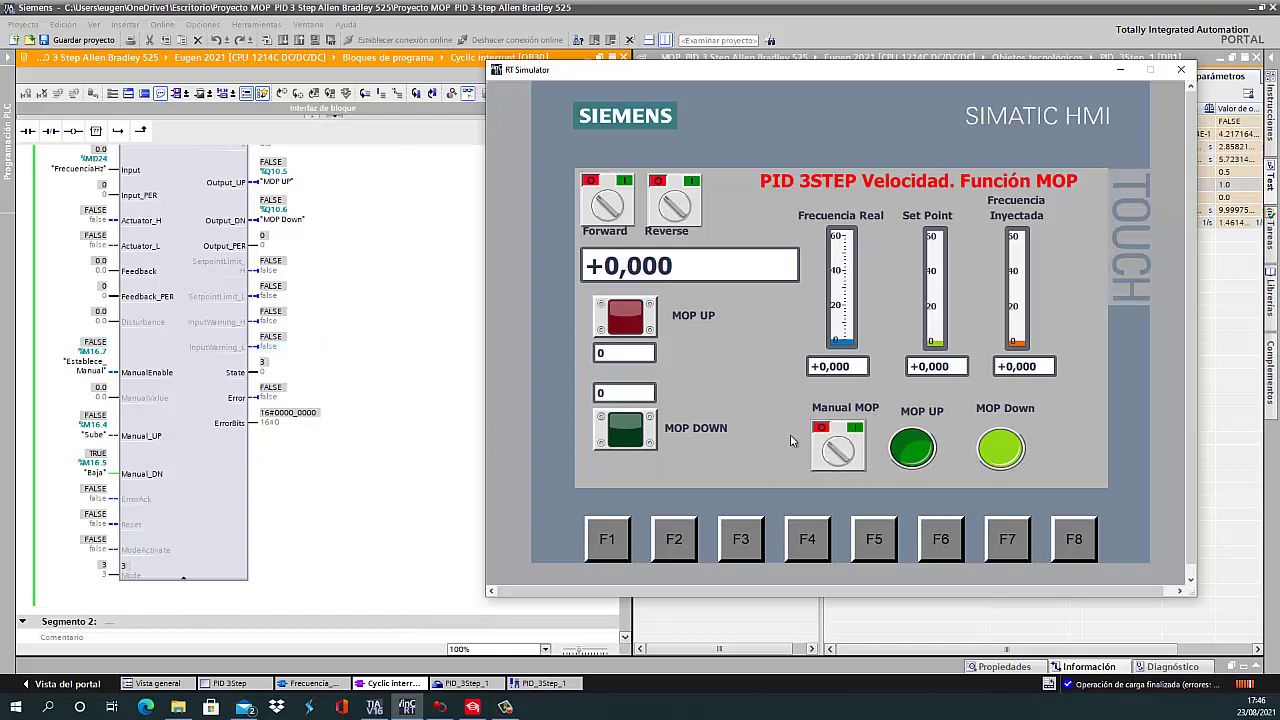
# - Set the frequency set point to 20 on the HMI and start the motor in Forward
pyautogui.click(695, 272)
pyautogui.write('2')
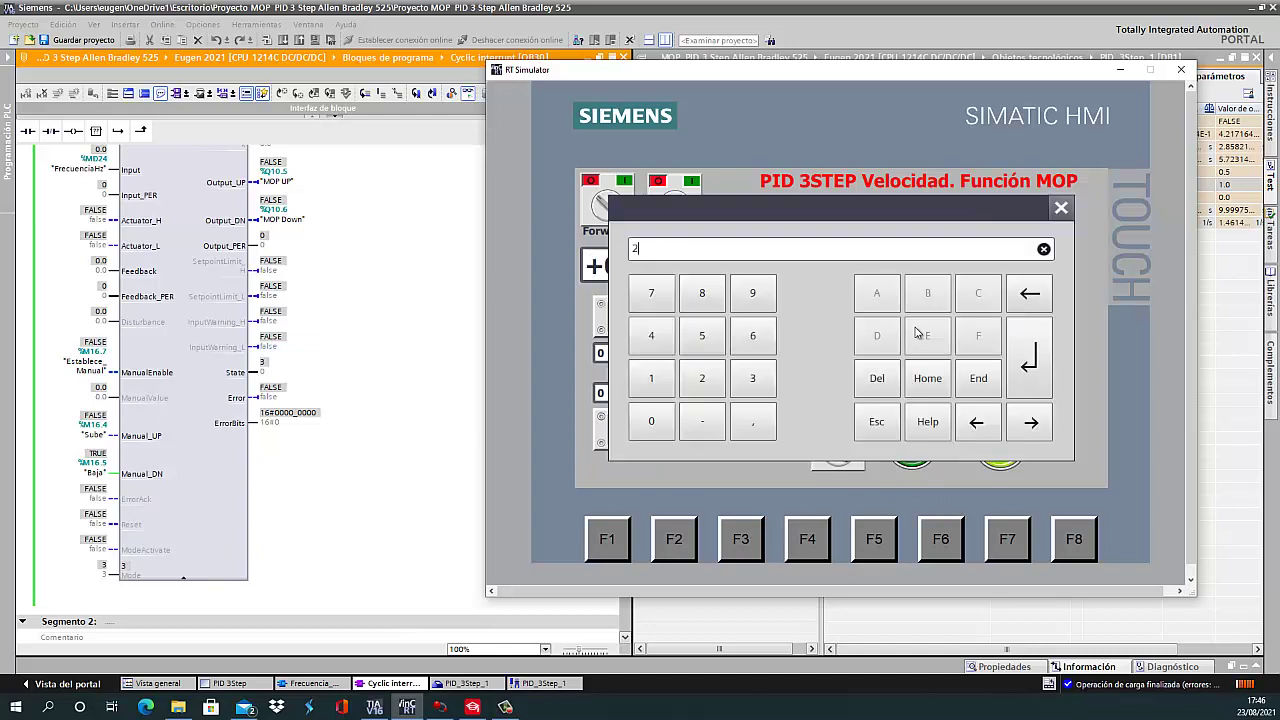
pyautogui.write('0')
pyautogui.press('Return')
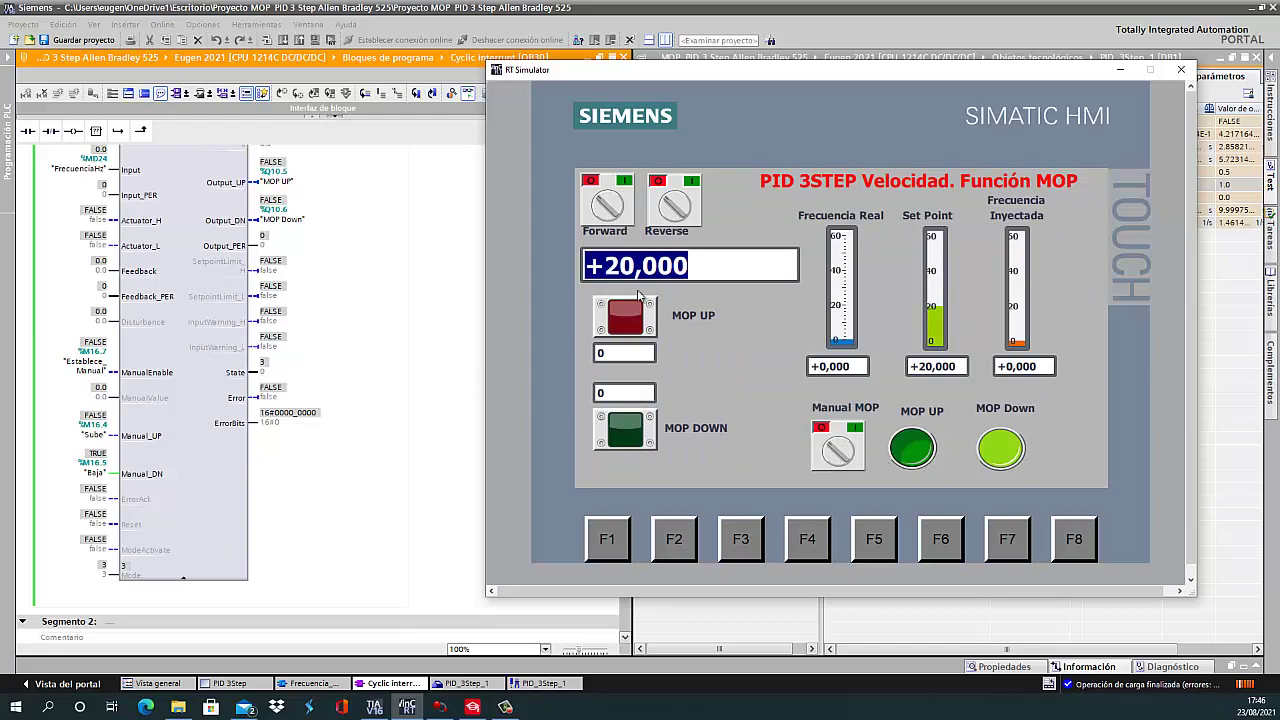
pyautogui.click(610, 204)
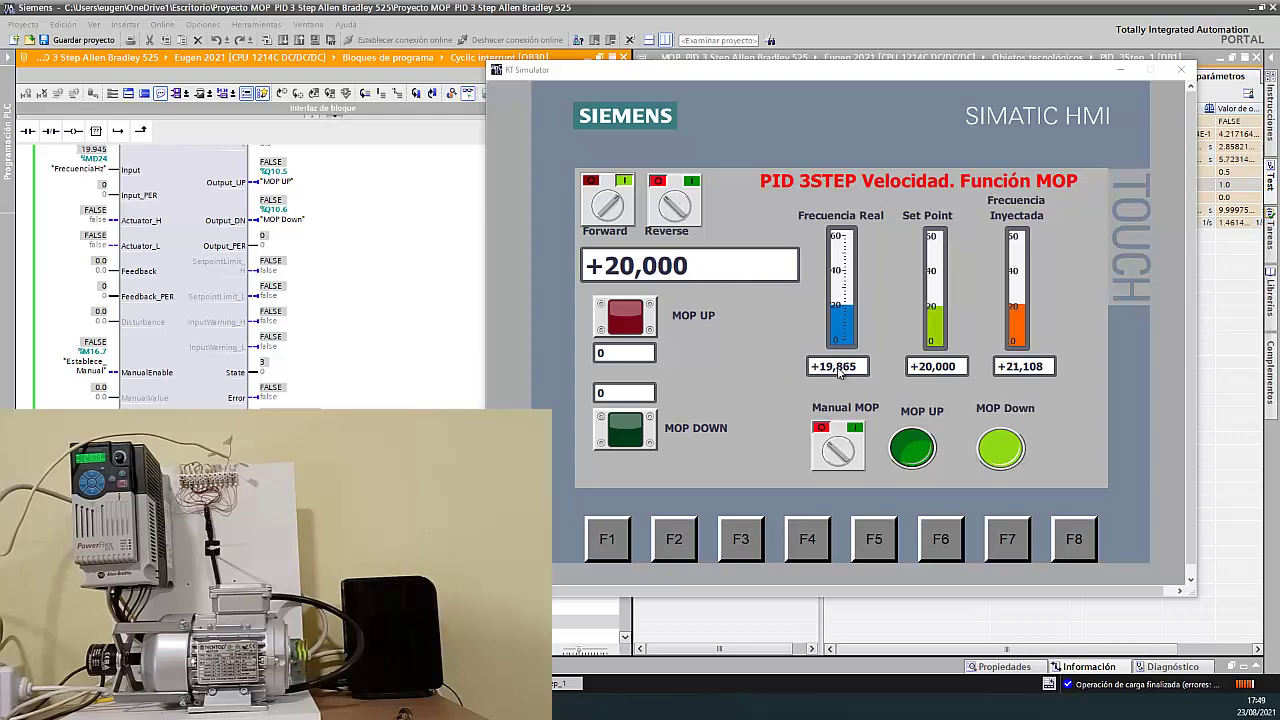
# - Set the frequency set point to 30 and switch off the manual MOP Down command
pyautogui.click(710, 270)
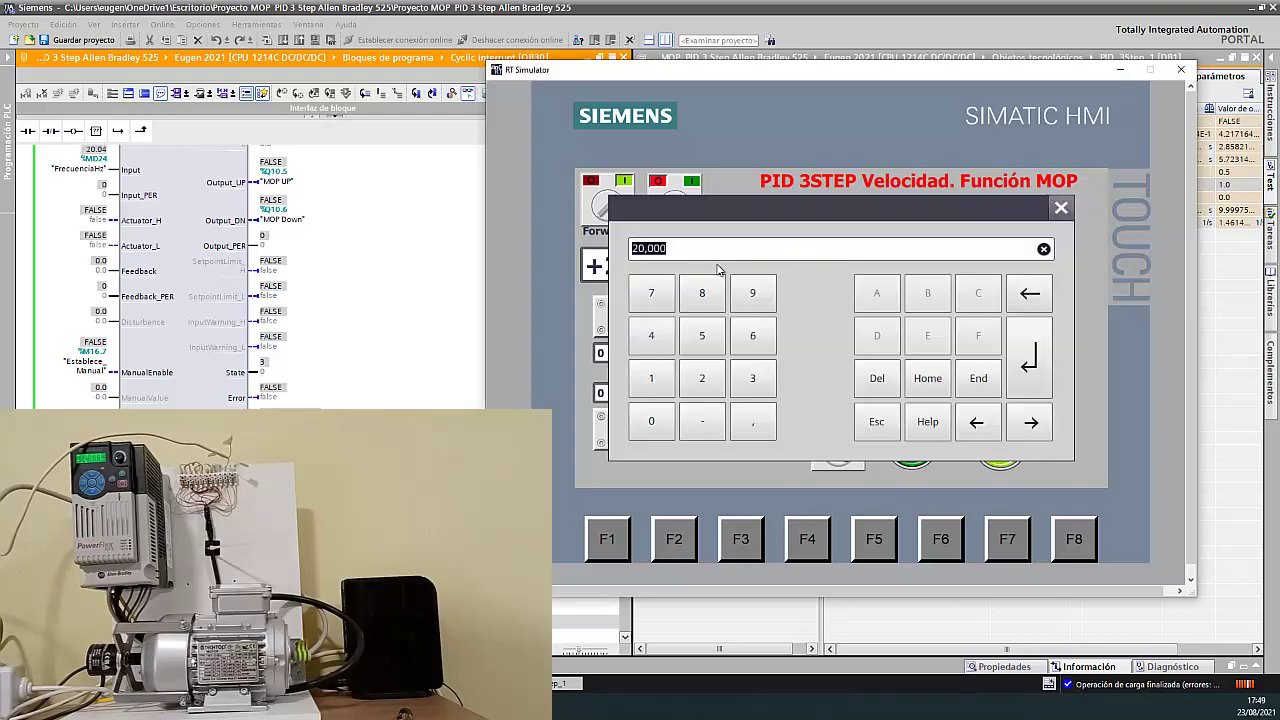
pyautogui.write('30')
pyautogui.press('Return')
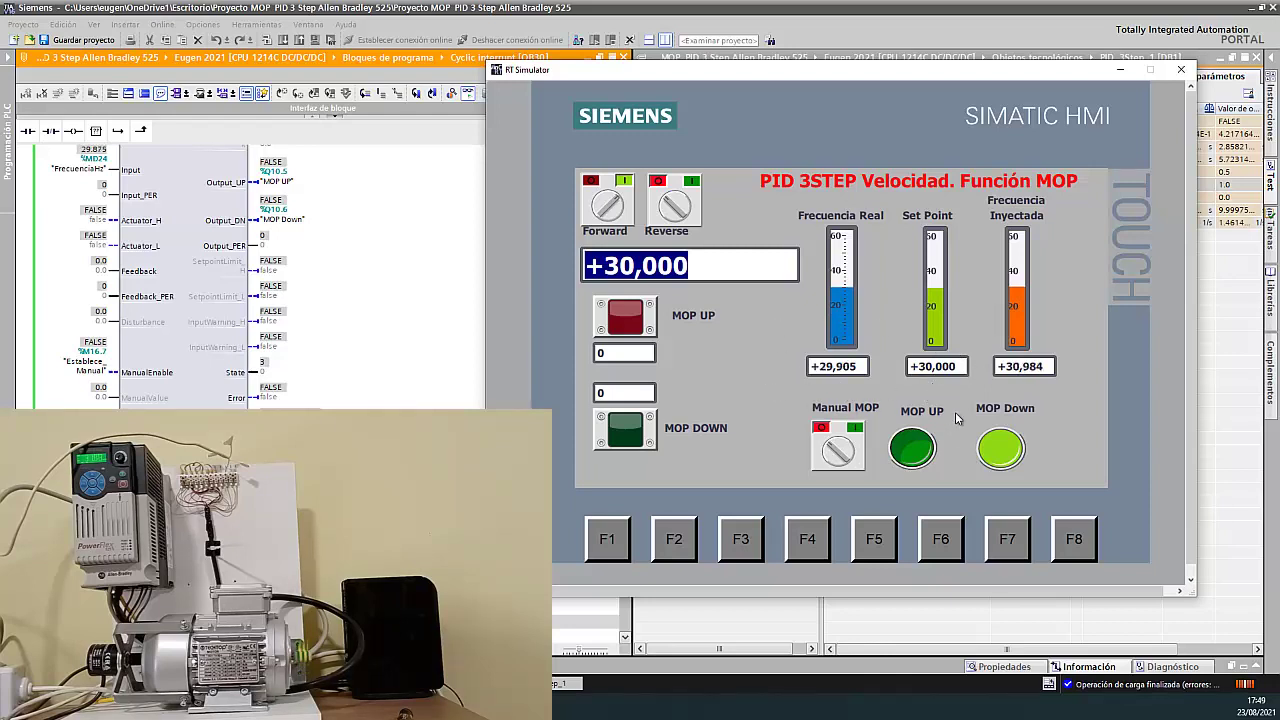
pyautogui.click(1010, 460)
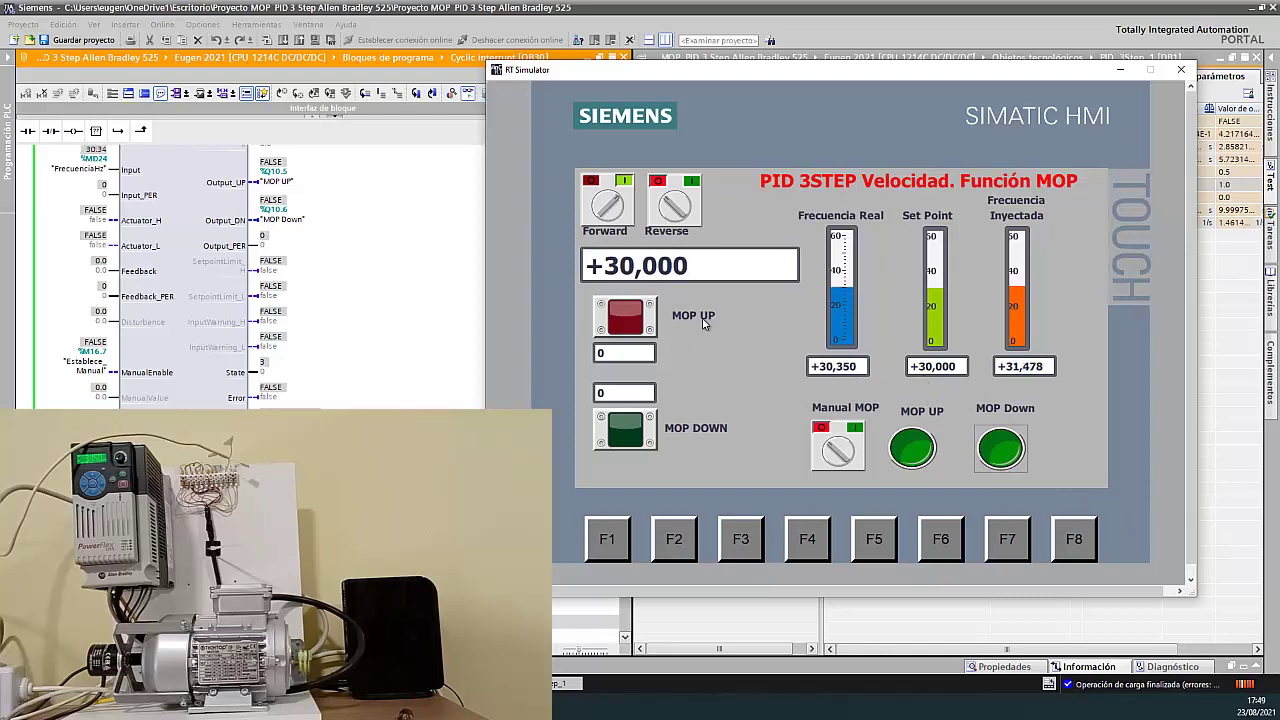
# - Set the frequency set point to 3 on the HMI
pyautogui.click(700, 268)
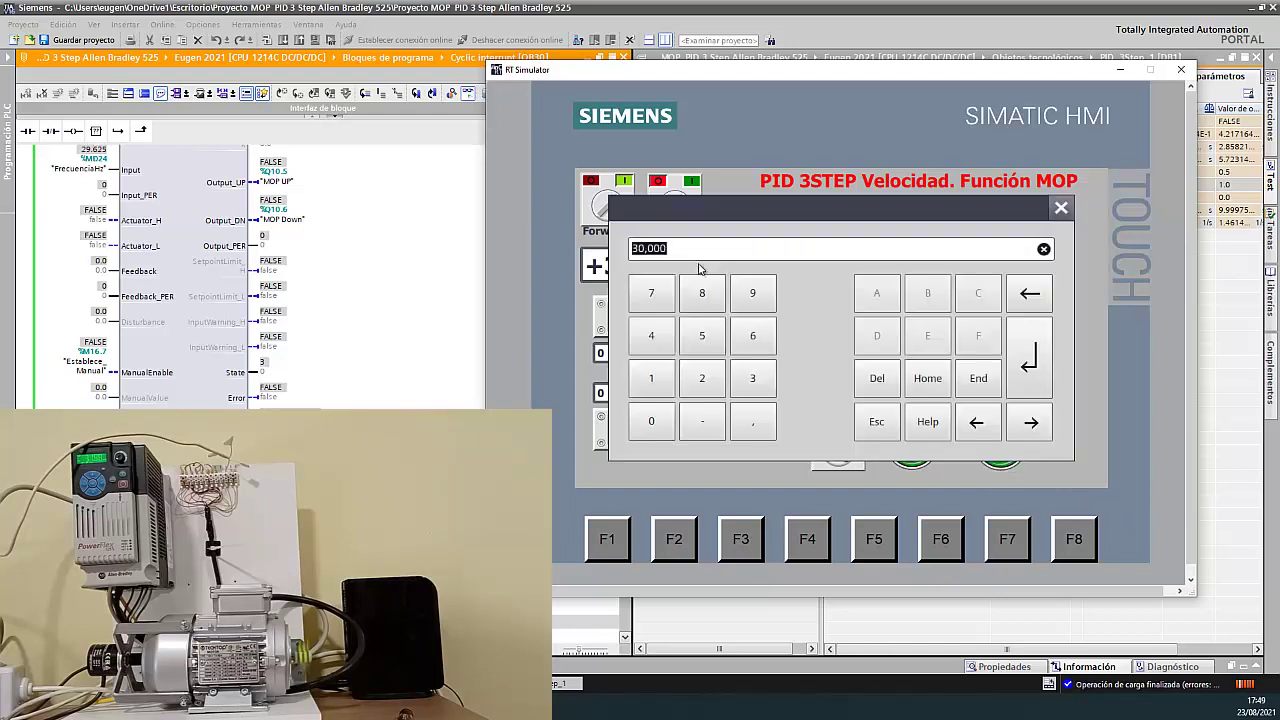
pyautogui.write('3')
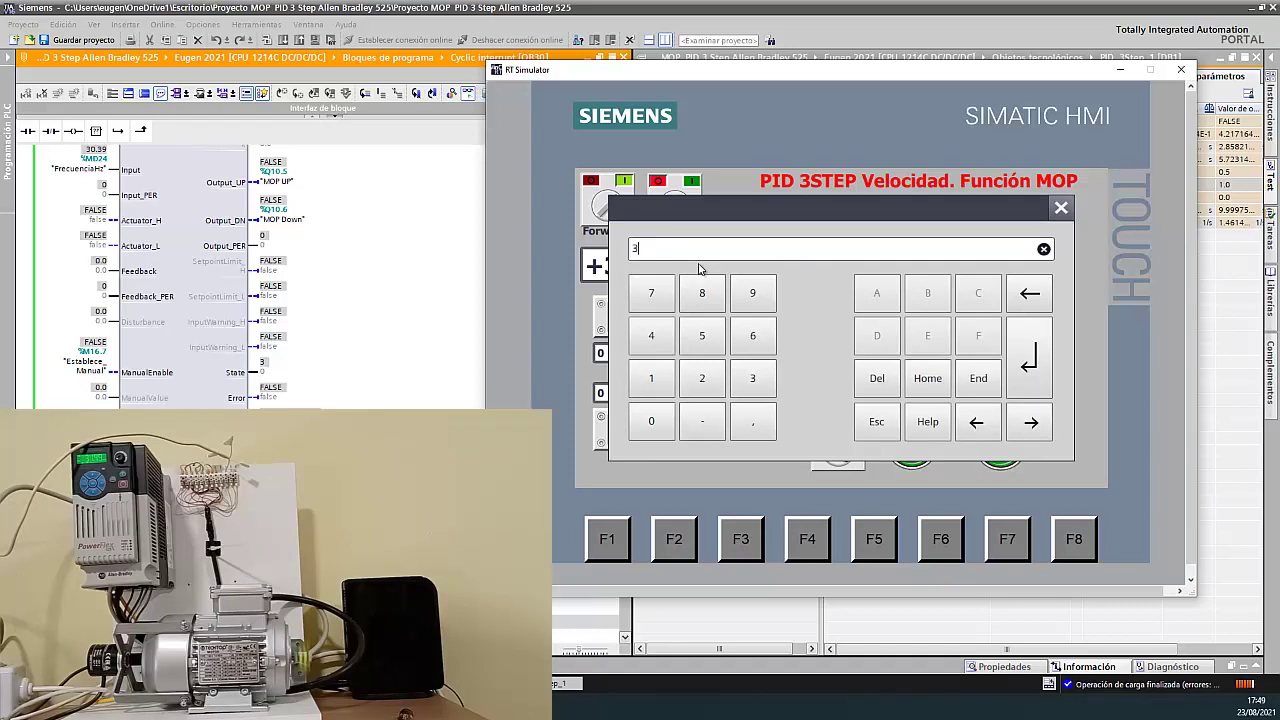
pyautogui.press('Return')
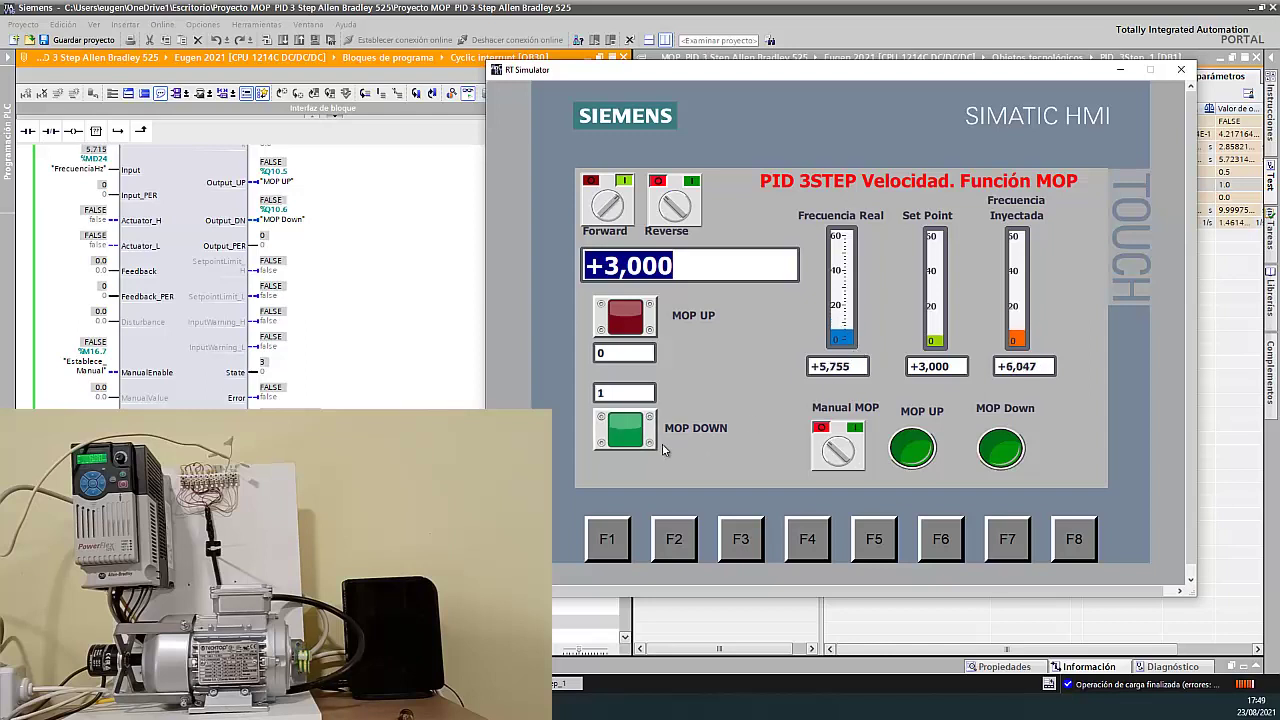
# - Set the frequency set point to 12,12 on the HMI
pyautogui.click(619, 440)
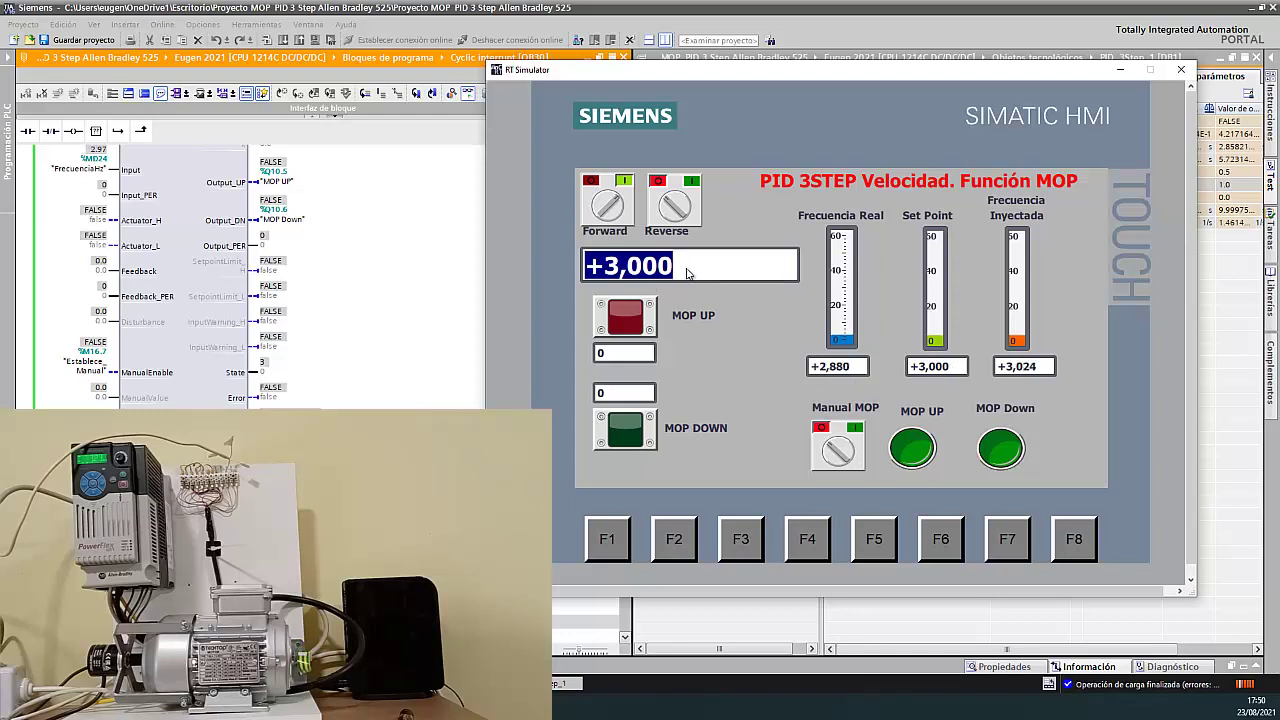
pyautogui.write('12,12')
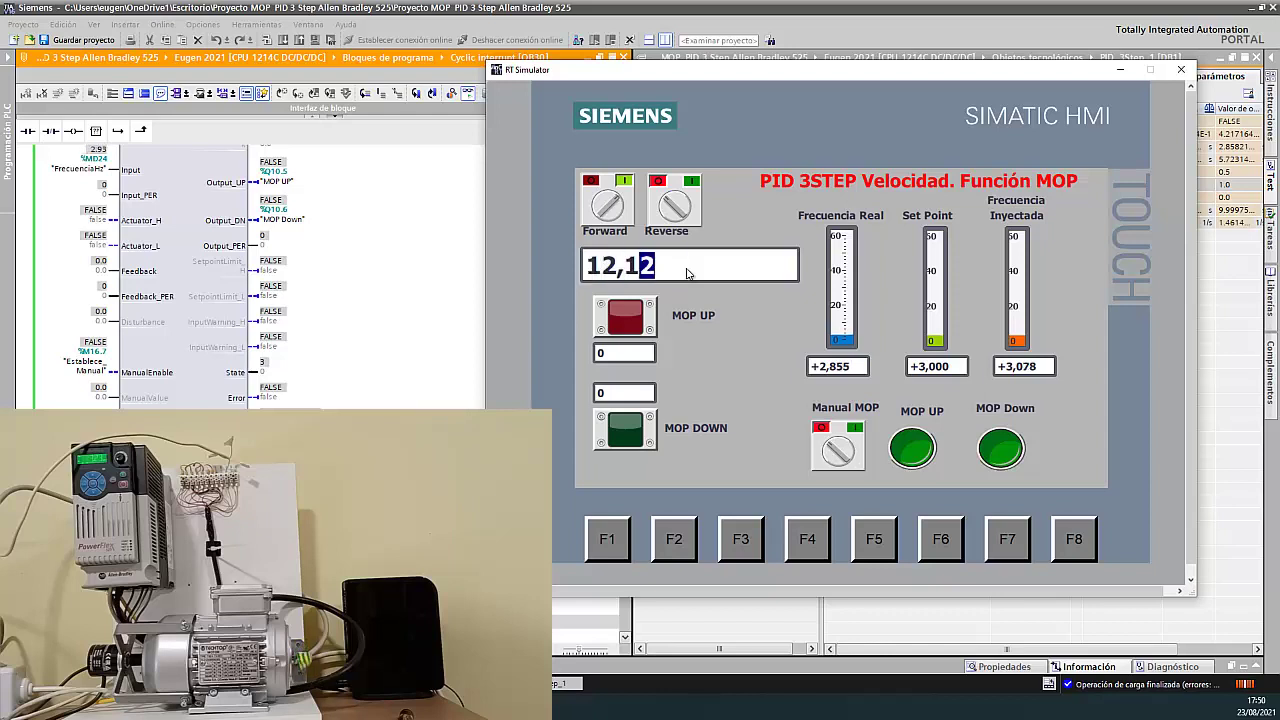
pyautogui.press('Return')
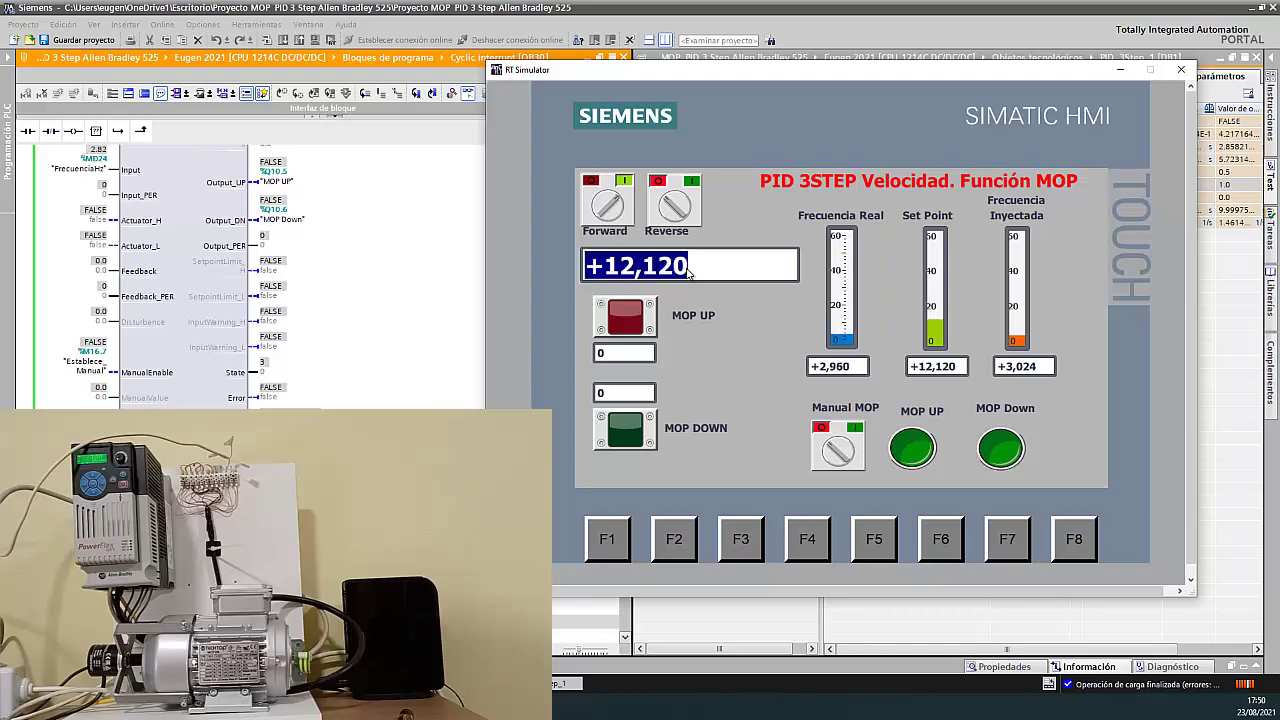